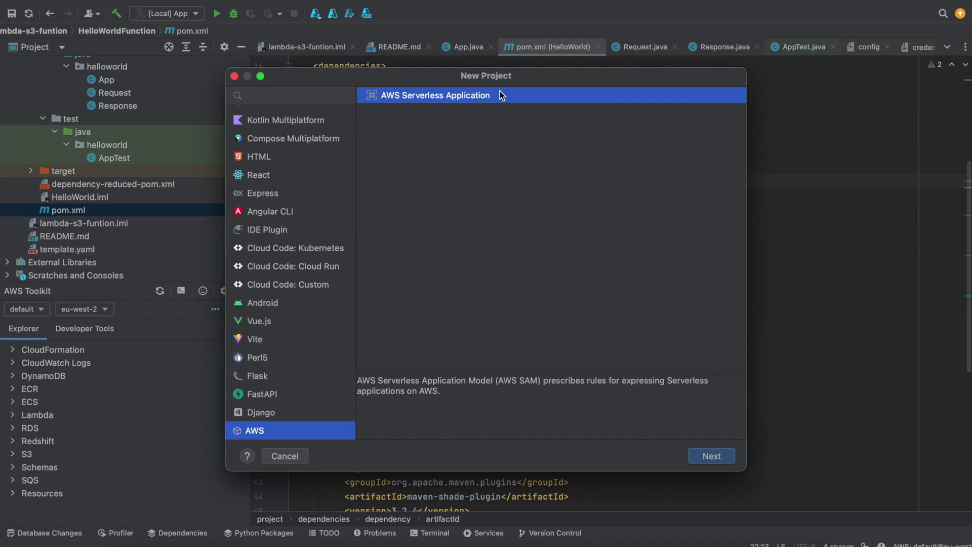
- Place the serverless project lambda-create-person-dynamodb in the lambda folder
{"action": "left_click", "coordinate": [730, 456]}
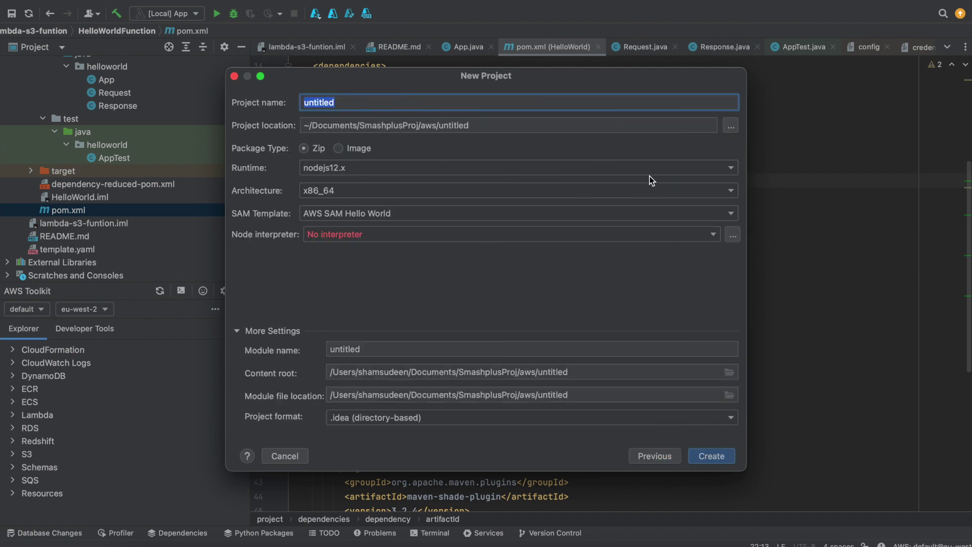
{"action": "left_click", "coordinate": [730, 127]}
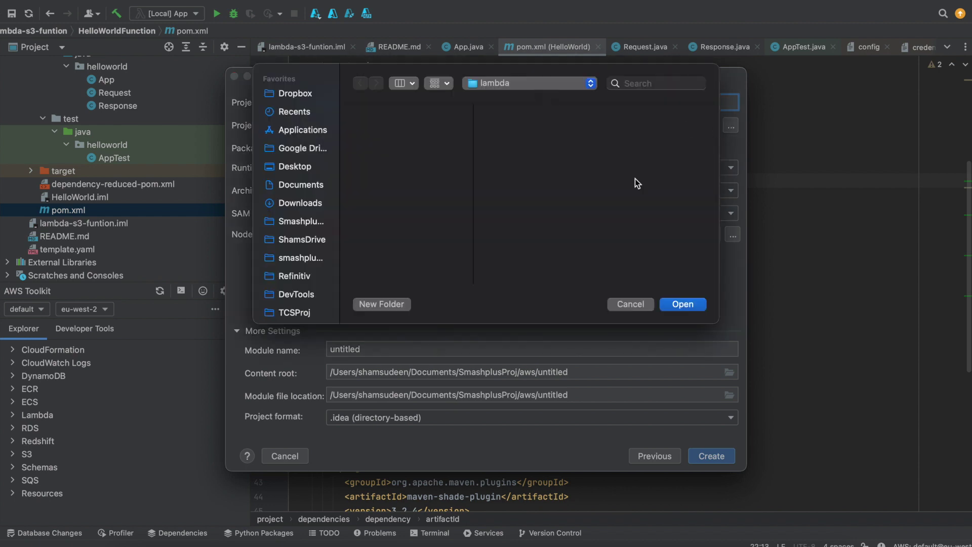
{"action": "left_click", "coordinate": [684, 303]}
{"action": "type", "text": "lambda-c"}
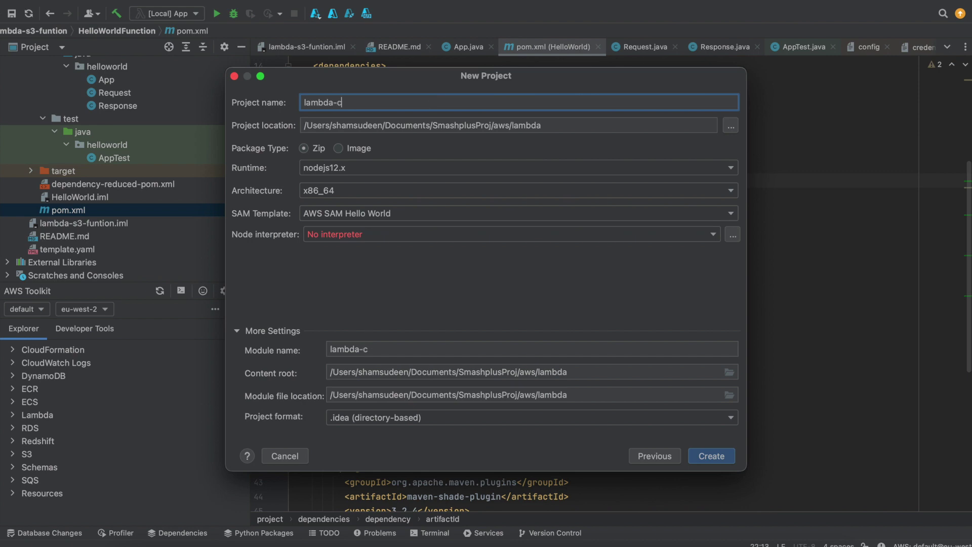
{"action": "type", "text": "reate-person-dynamo"}
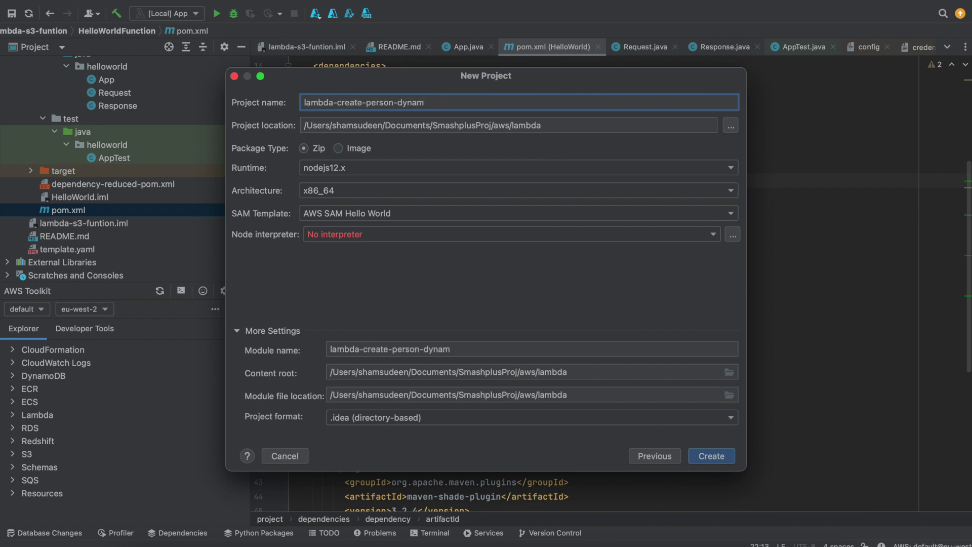
{"action": "type", "text": "db"}
{"action": "left_click", "coordinate": [365, 219]}
{"action": "left_click", "coordinate": [363, 226]}
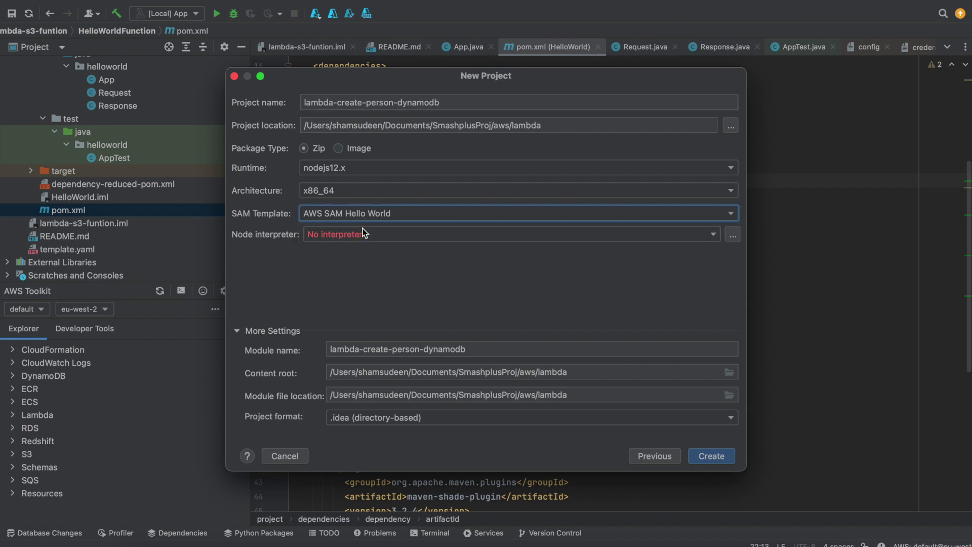
- Set the runtime to java11 and the SAM template to Hello World (Maven)
{"action": "left_click", "coordinate": [360, 235]}
{"action": "left_click", "coordinate": [350, 167]}
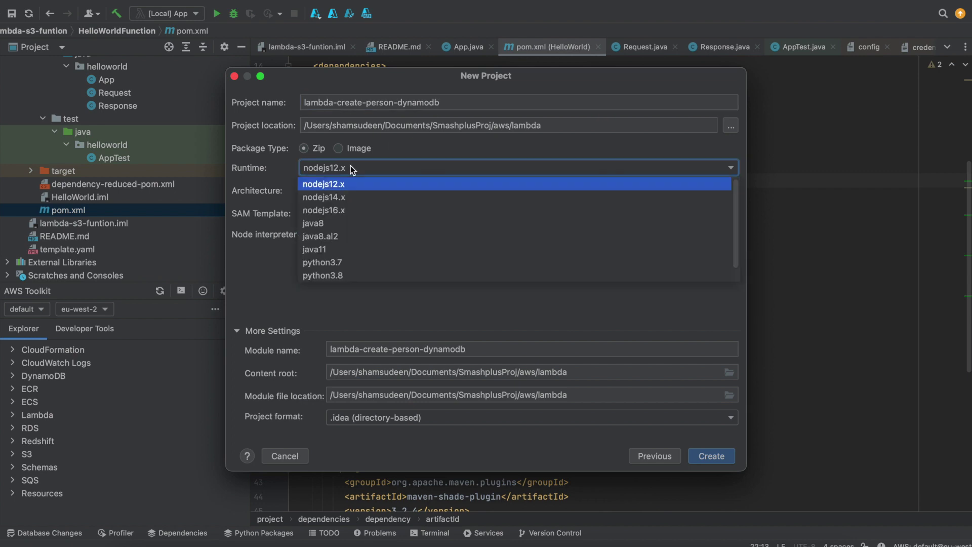
{"action": "left_click", "coordinate": [334, 244]}
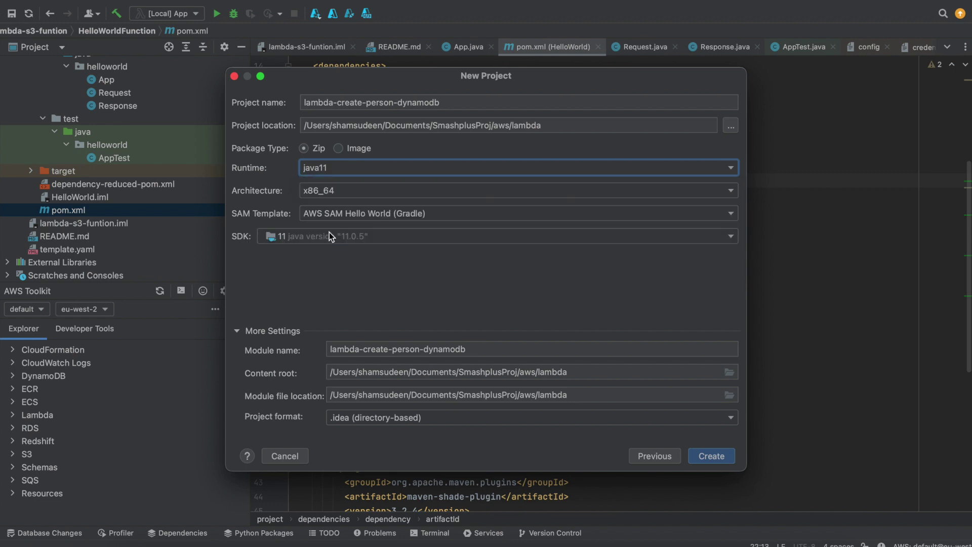
{"action": "left_click", "coordinate": [353, 213]}
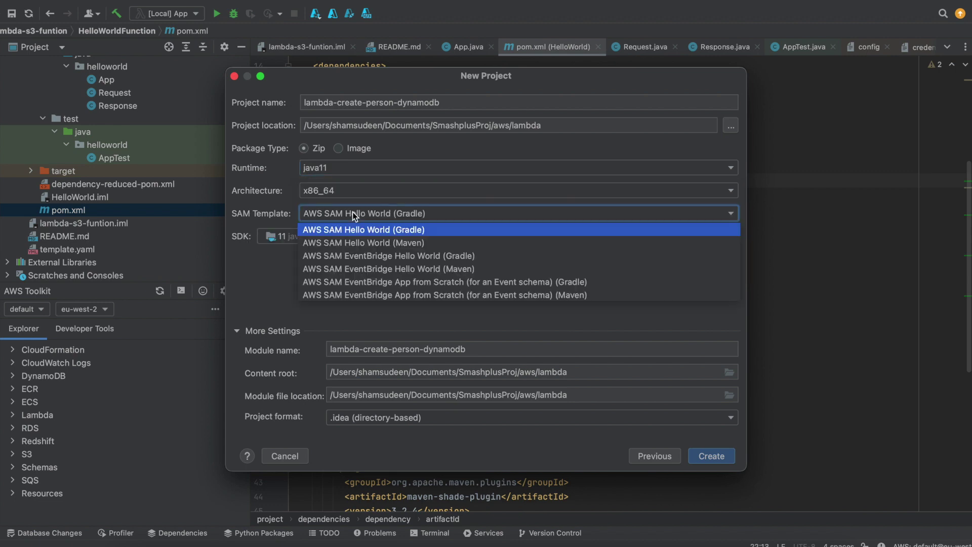
{"action": "left_click", "coordinate": [359, 241]}
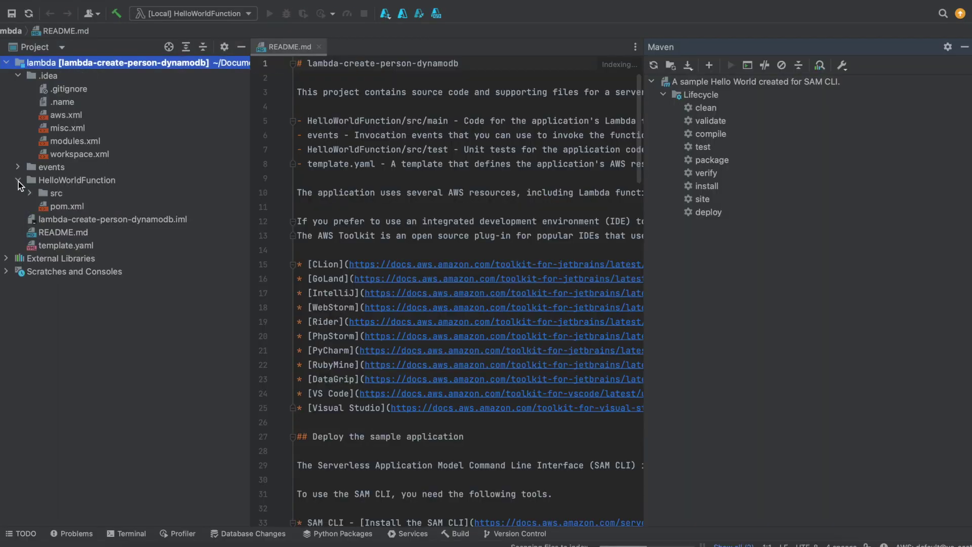
- Open helloworld App.java under HelloWorldFunction src/main and close the Maven panel
{"action": "left_click", "coordinate": [29, 193]}
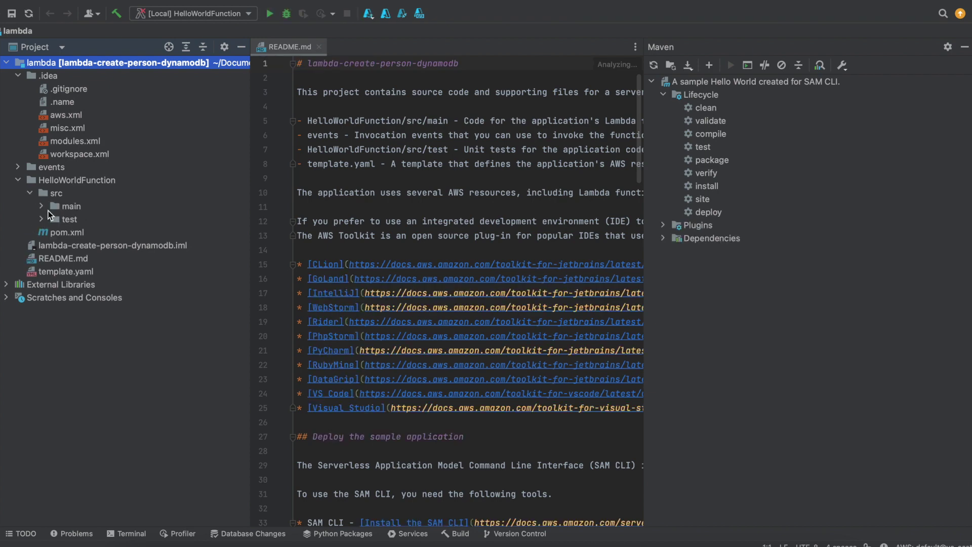
{"action": "left_click", "coordinate": [42, 206]}
{"action": "double_click", "coordinate": [106, 249]}
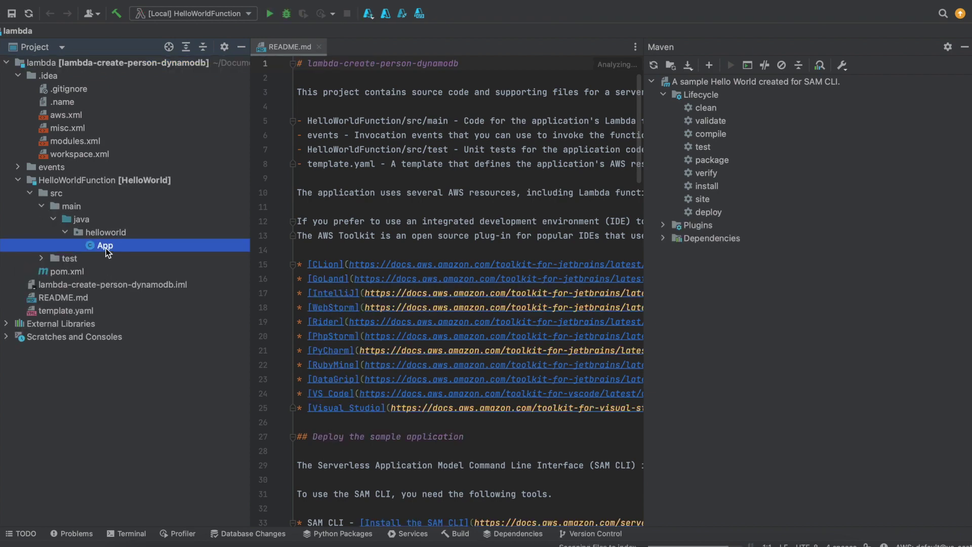
{"action": "left_click", "coordinate": [964, 47]}
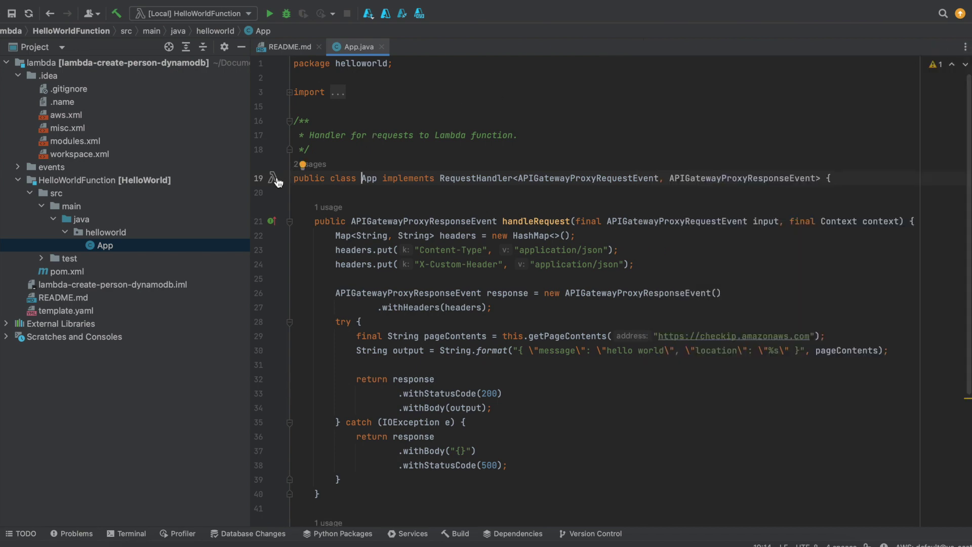
{"action": "scroll", "coordinate": [518, 324], "scroll_direction": "down", "scroll_amount": 5}
{"action": "scroll", "coordinate": [518, 324], "scroll_direction": "up", "scroll_amount": 5}
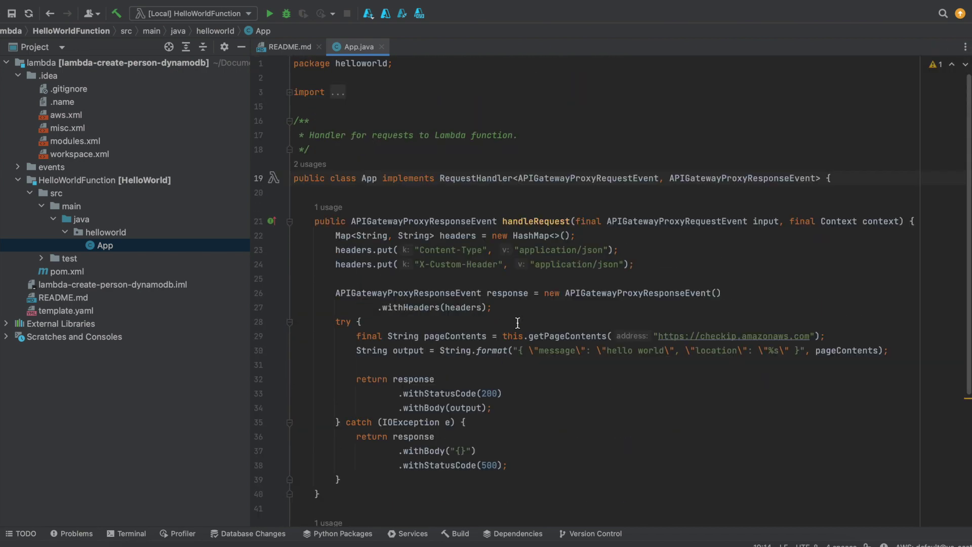
- Check the AWS region and credentials popup, then bring up the App handler's Lambda actions
{"action": "left_click", "coordinate": [275, 177]}
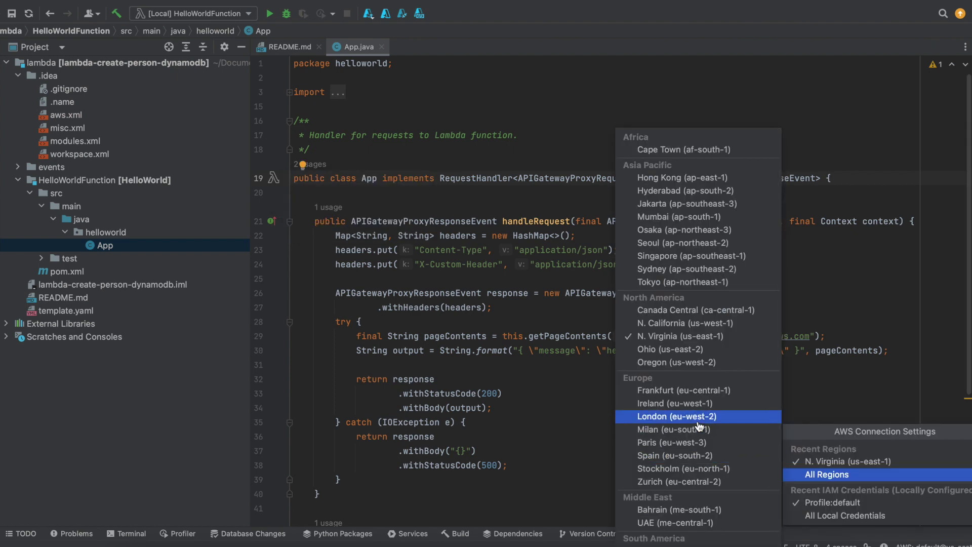
{"action": "left_click", "coordinate": [698, 417]}
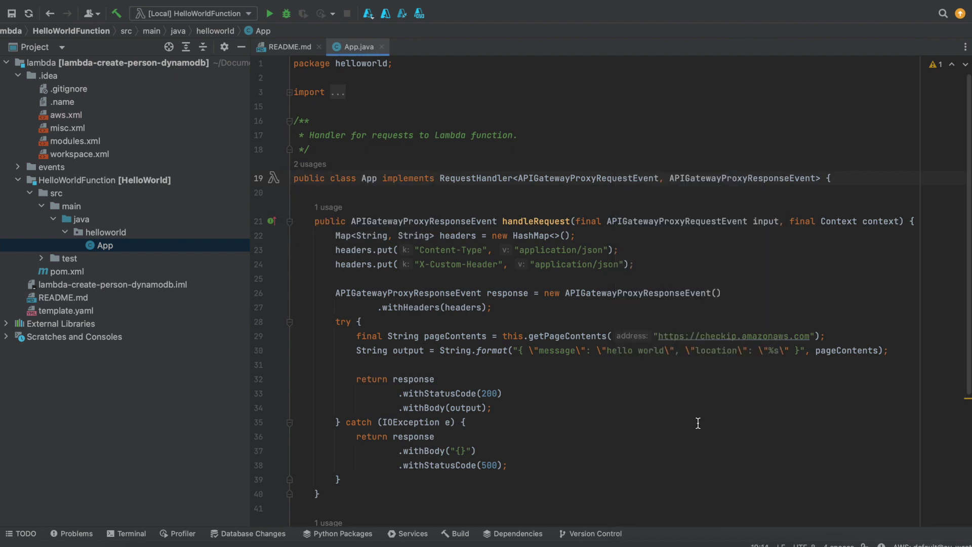
{"action": "left_click", "coordinate": [274, 179]}
{"action": "left_click", "coordinate": [335, 228]}
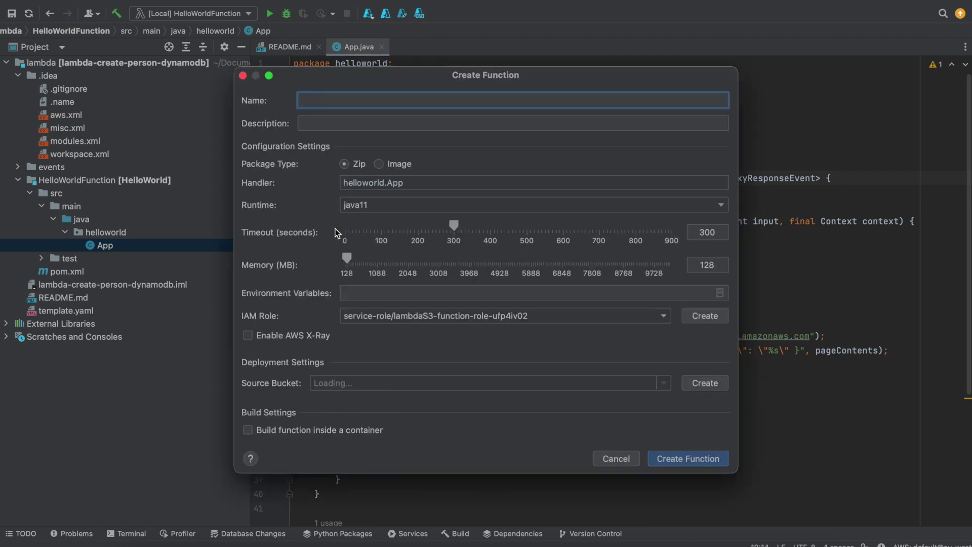
{"action": "type", "text": "crea"}
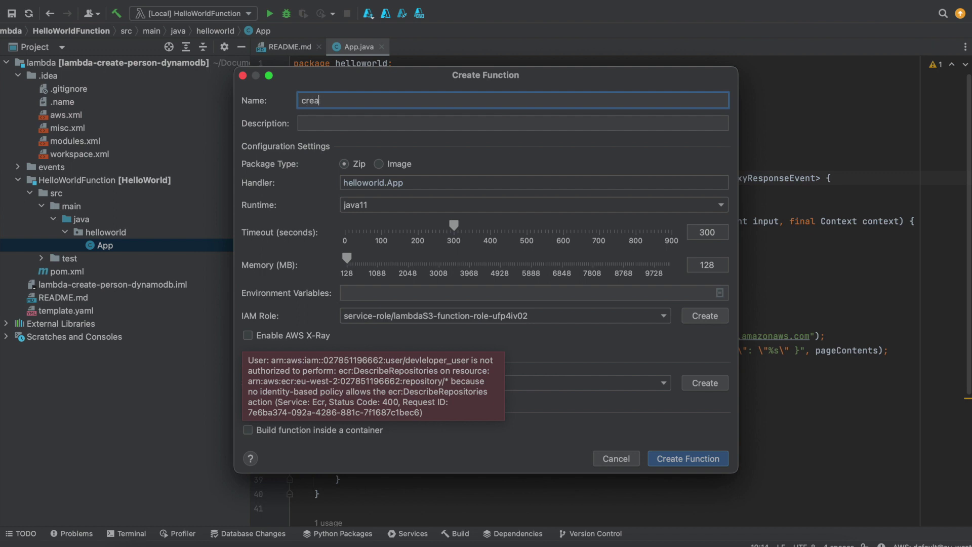
{"action": "type", "text": "te-user-v1"}
{"action": "key", "text": "Tab"}
{"action": "type", "text": "create user in"}
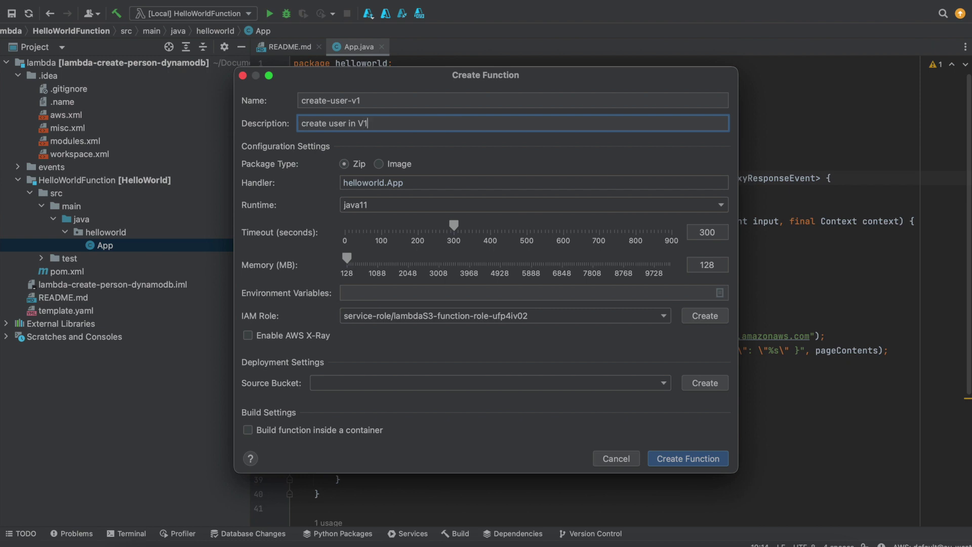
{"action": "left_click", "coordinate": [665, 383]}
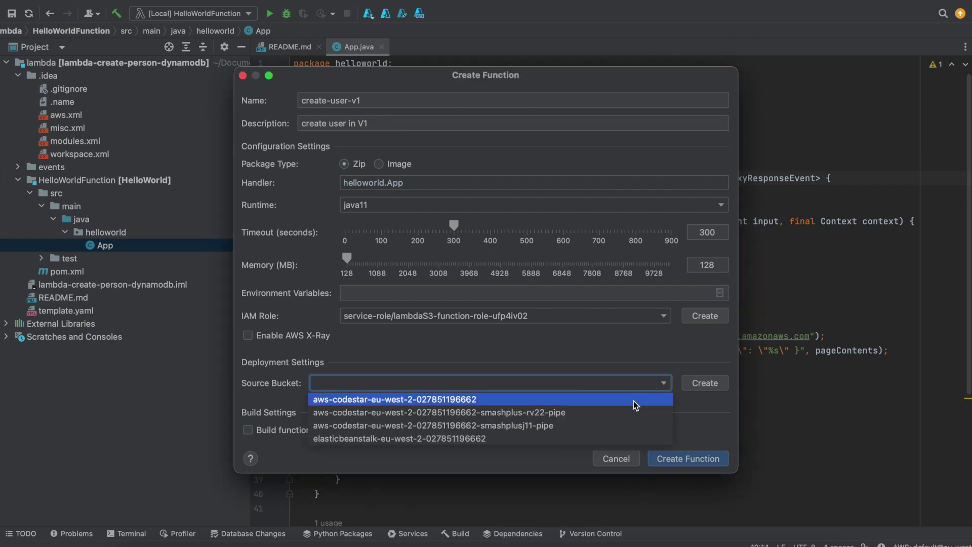
{"action": "left_click", "coordinate": [634, 400]}
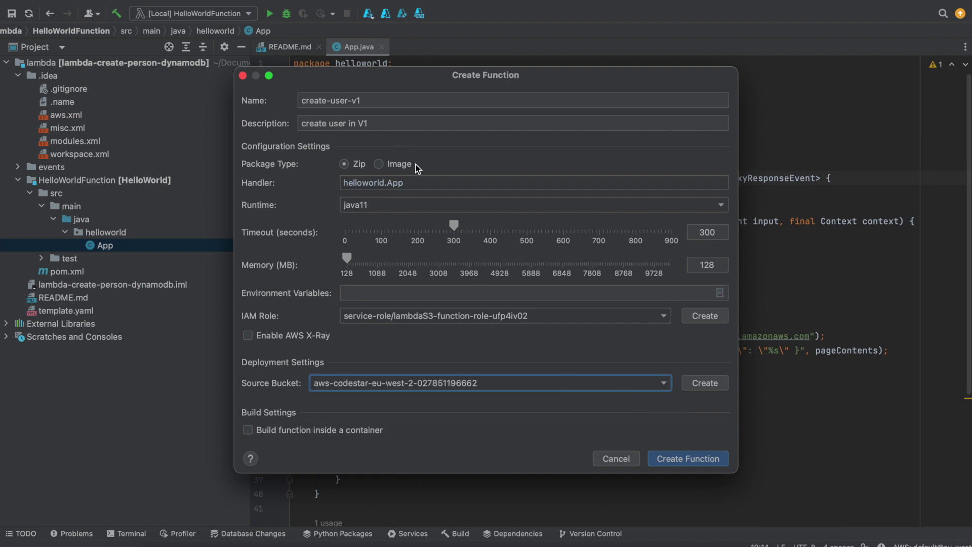
{"action": "left_click", "coordinate": [696, 455]}
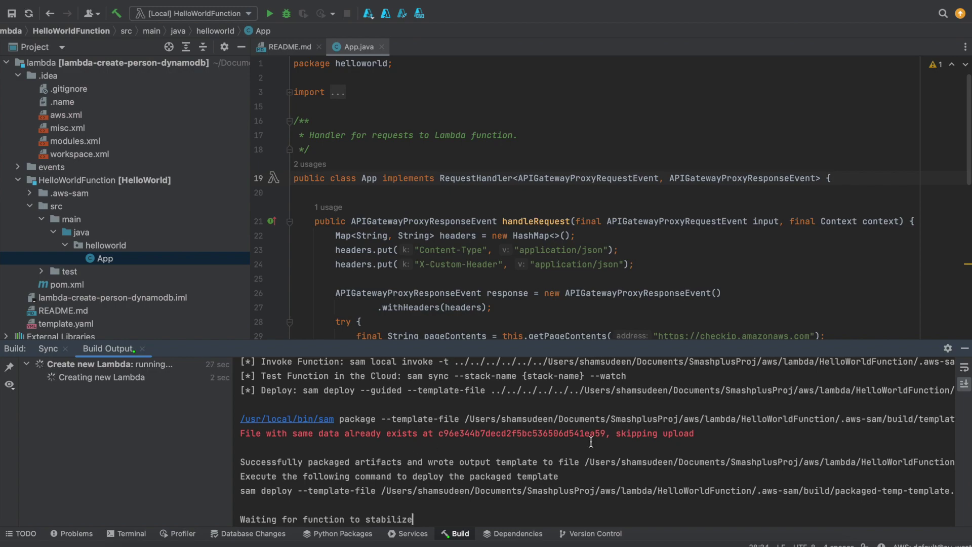
- Once deployment finishes, switch to the AWS Lambda console in the browser
{"action": "left_click", "coordinate": [547, 541]}
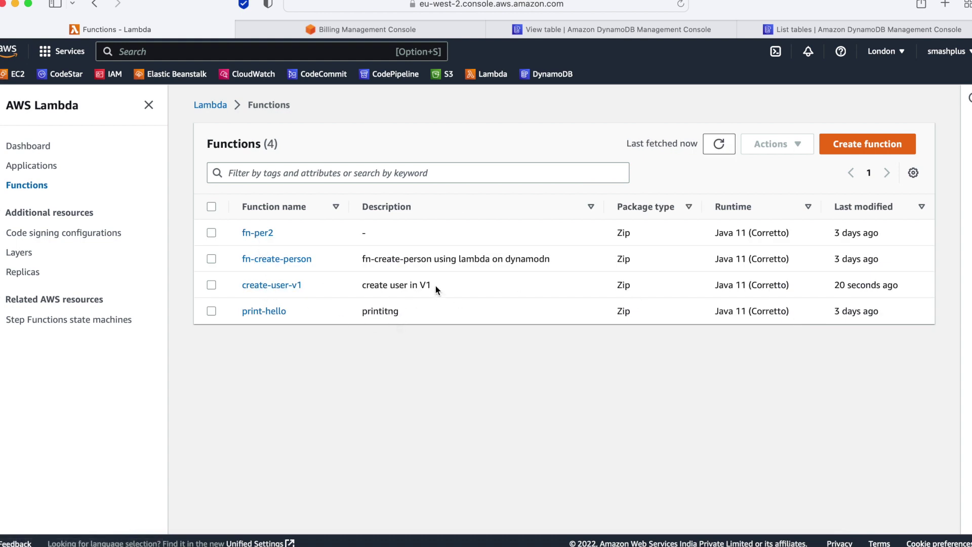
- Save and run a create-user-v1 test event, then expand the successful result details
{"action": "left_click", "coordinate": [284, 286]}
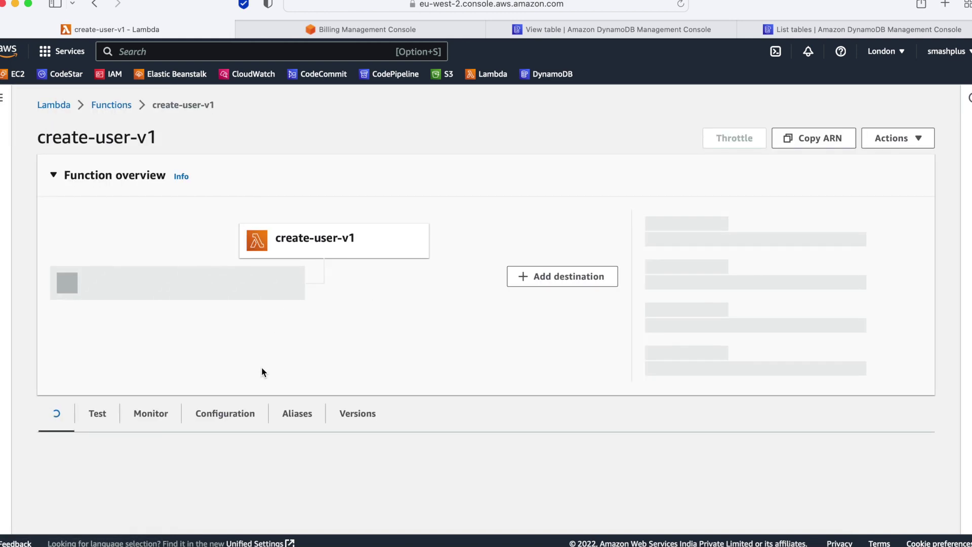
{"action": "scroll", "coordinate": [261, 367], "scroll_direction": "down", "scroll_amount": 5}
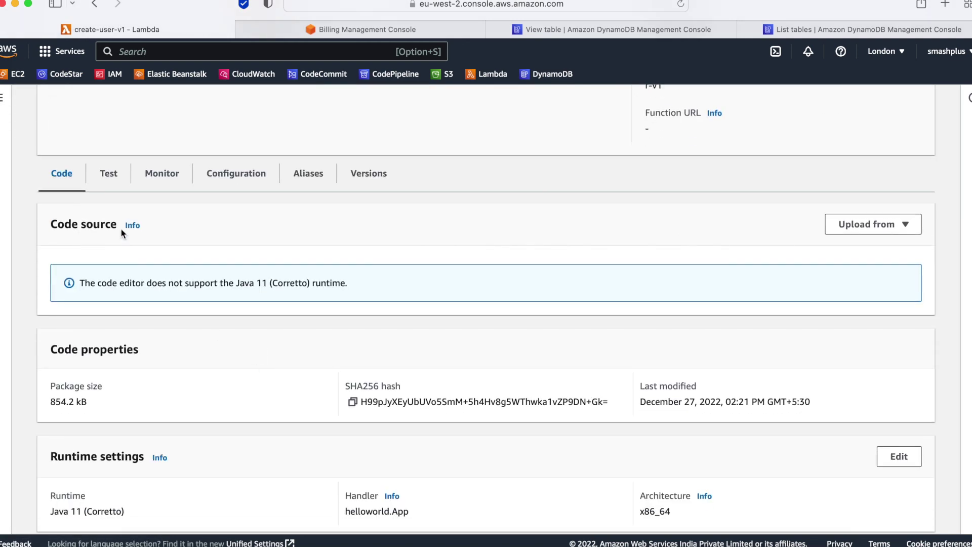
{"action": "left_click", "coordinate": [110, 183]}
{"action": "type", "text": "create-user-v1"}
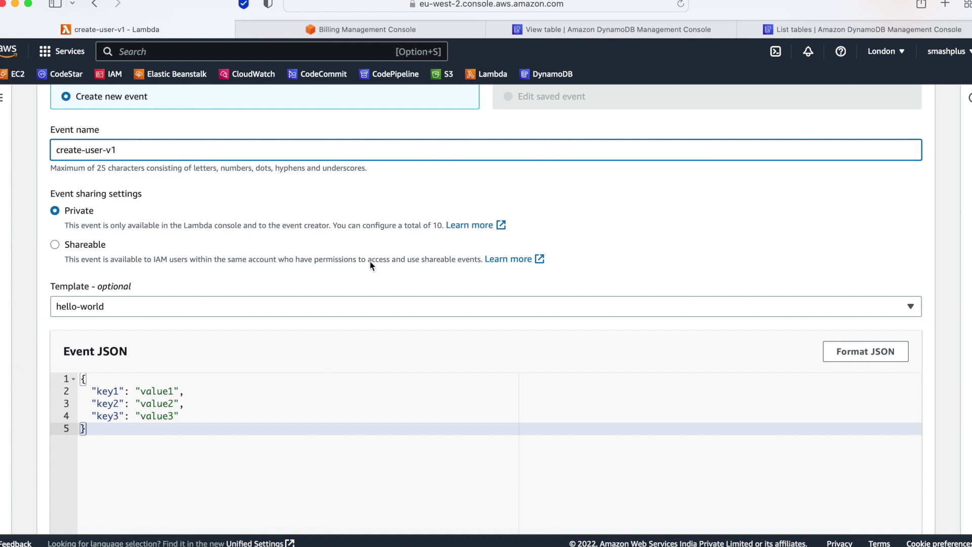
{"action": "scroll", "coordinate": [371, 264], "scroll_direction": "up", "scroll_amount": 3}
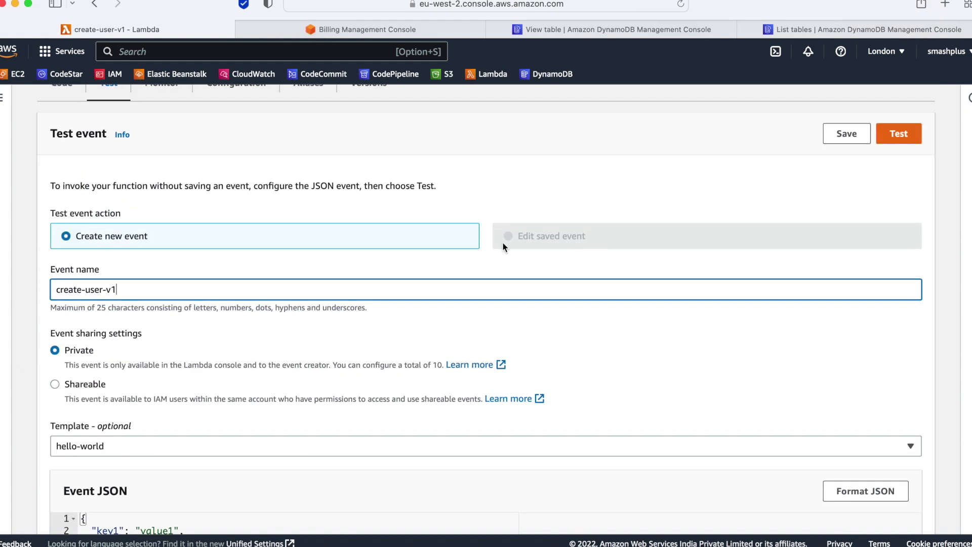
{"action": "left_click", "coordinate": [842, 134]}
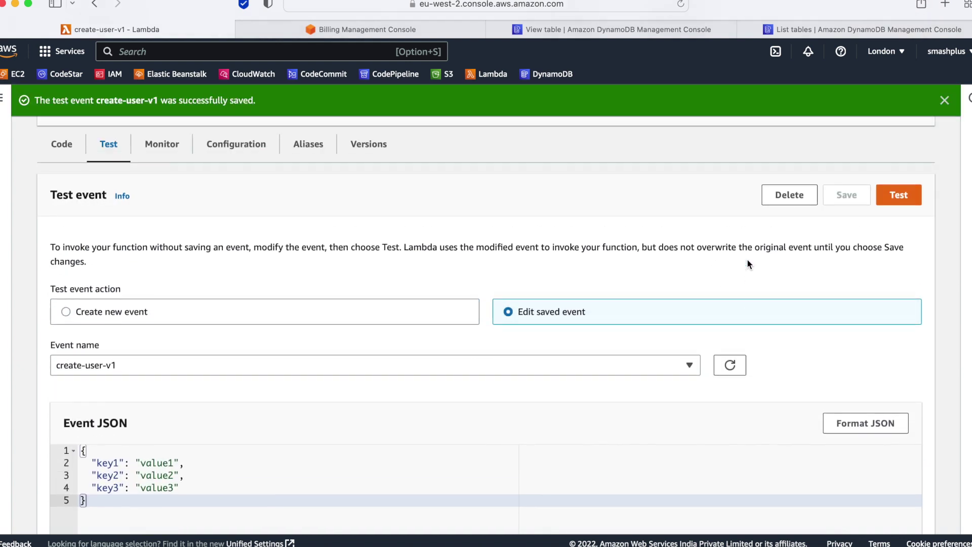
{"action": "left_click", "coordinate": [899, 195]}
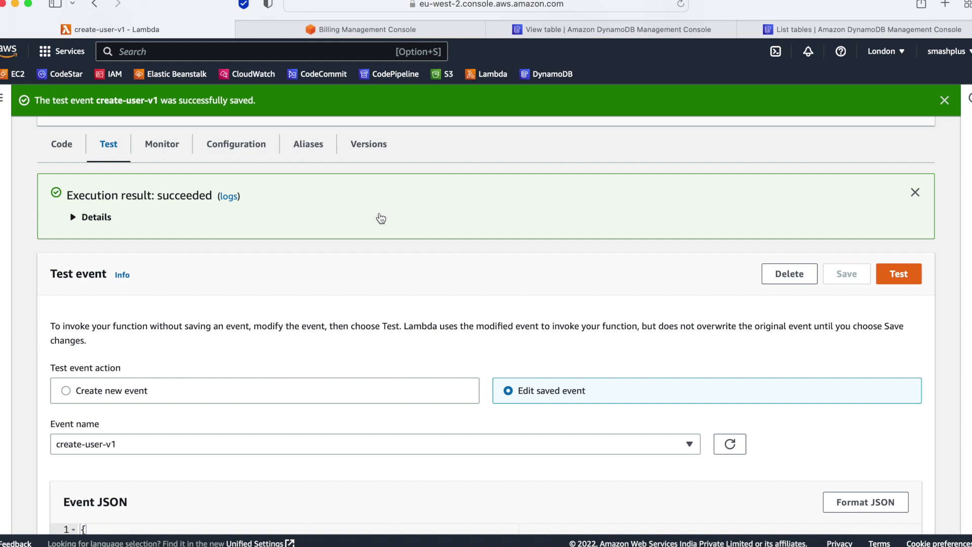
{"action": "left_click", "coordinate": [75, 217]}
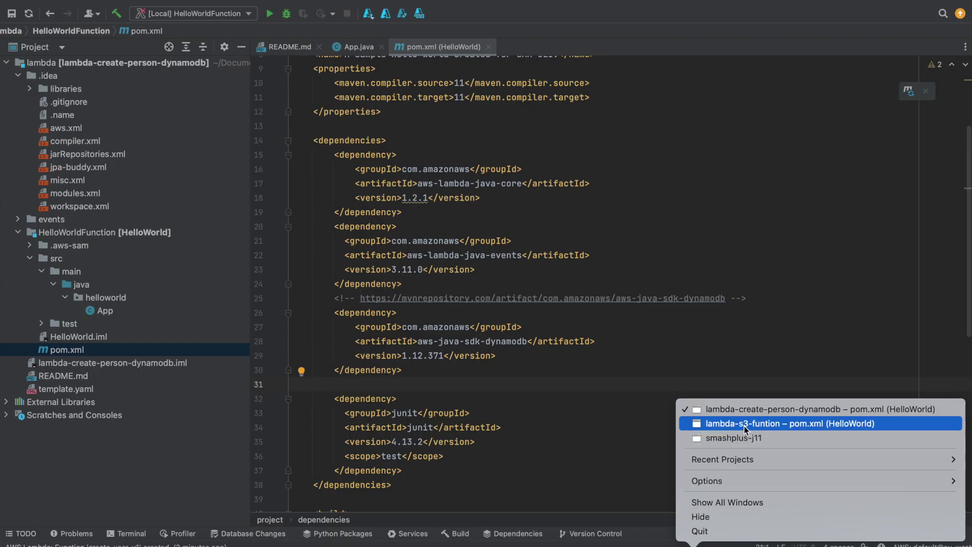
- Copy the Request and Response classes from lambda-s3-funtion into the helloworld package
{"action": "left_click", "coordinate": [743, 426]}
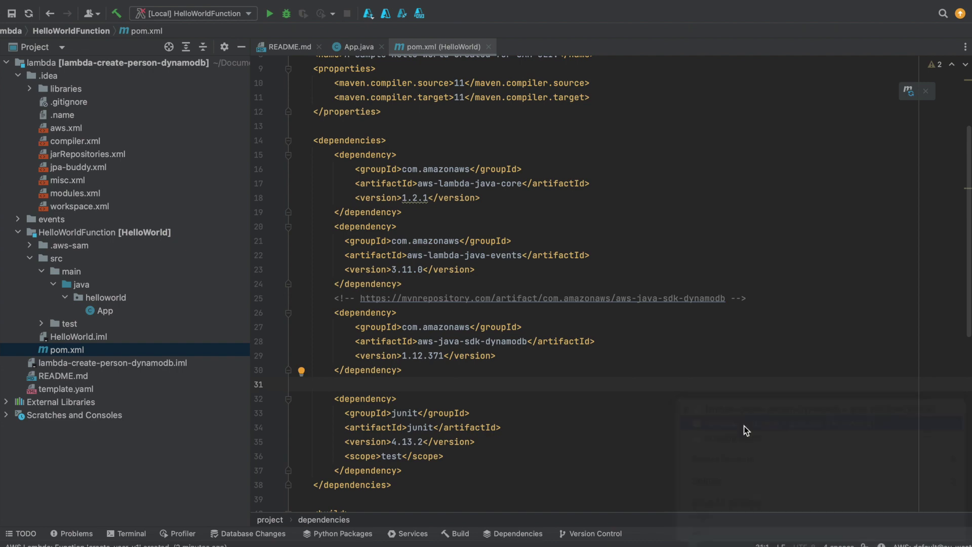
{"action": "double_click", "coordinate": [118, 105]}
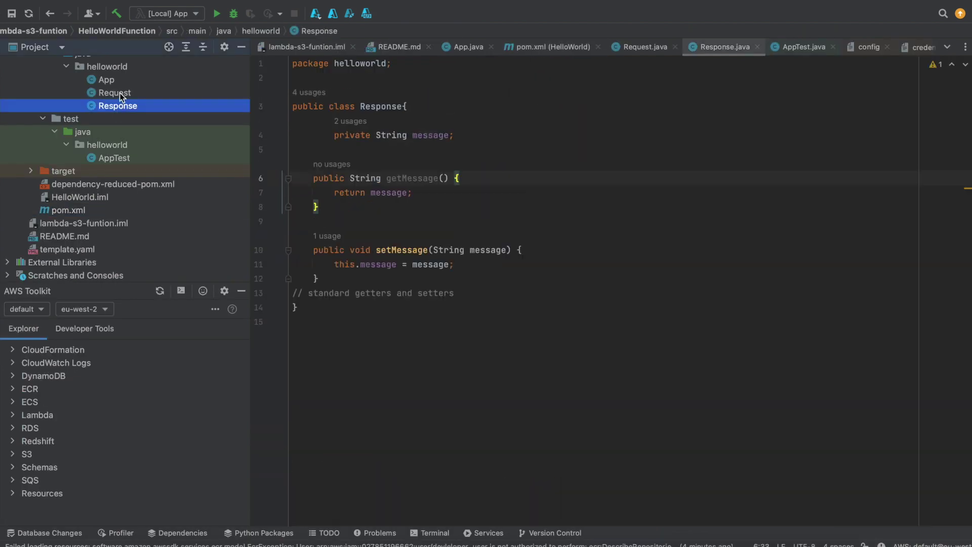
{"action": "left_click", "coordinate": [119, 92], "text": "shift"}
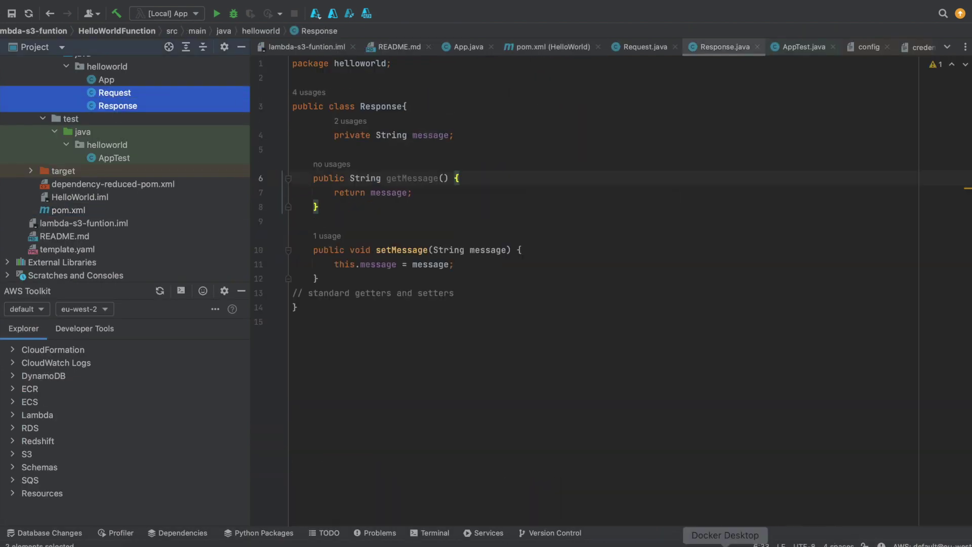
{"action": "right_click", "coordinate": [696, 540]}
{"action": "left_click", "coordinate": [767, 410]}
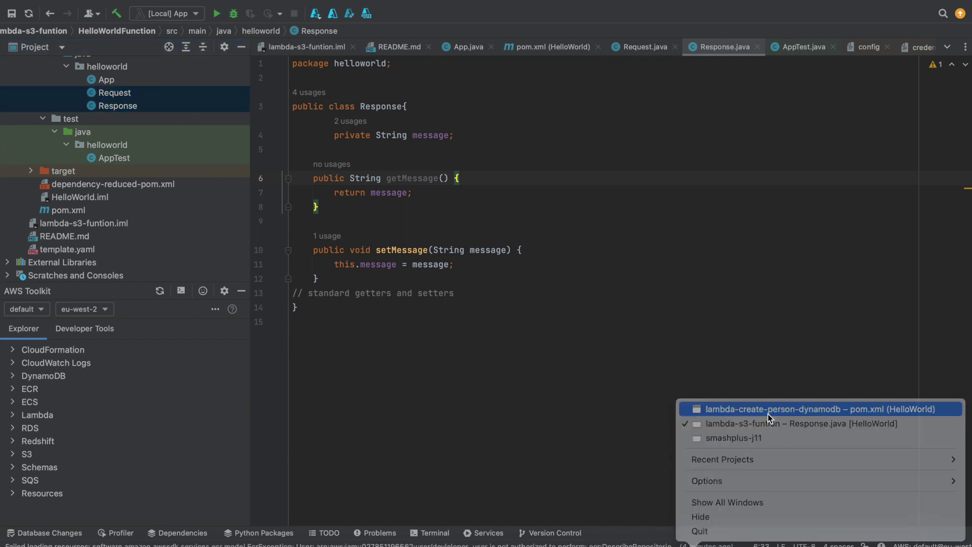
{"action": "left_click", "coordinate": [105, 299]}
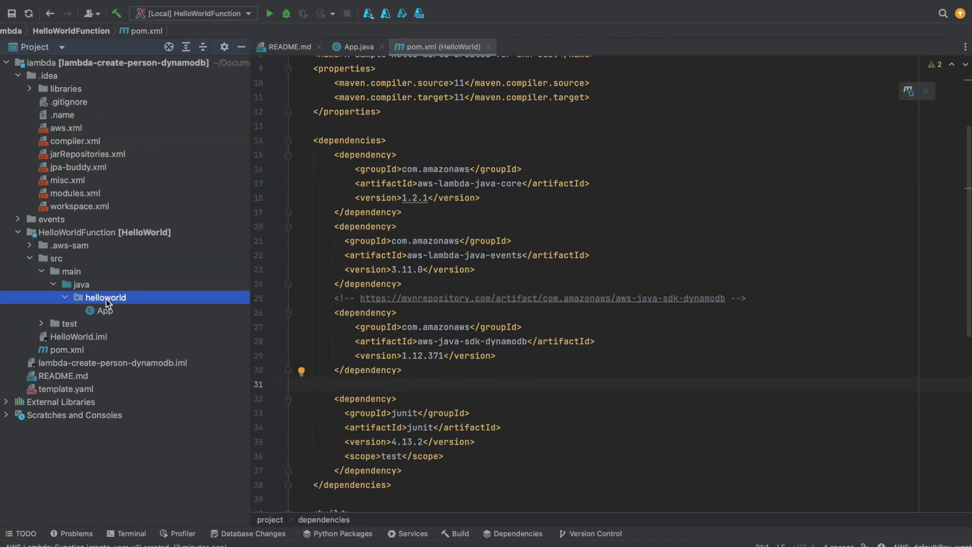
{"action": "key", "text": "super+v"}
{"action": "left_click", "coordinate": [659, 312]}
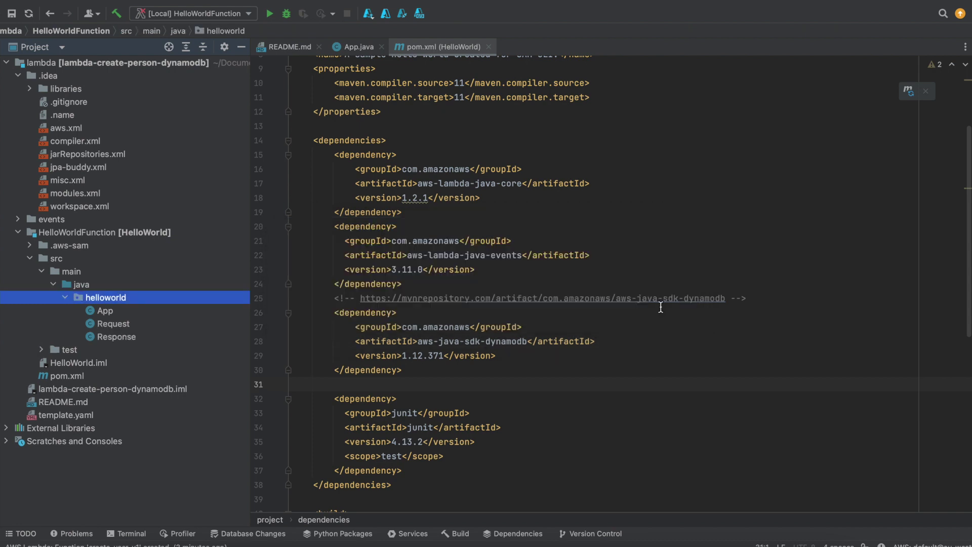
- Open the Request, Response and App classes in the editor
{"action": "double_click", "coordinate": [126, 326]}
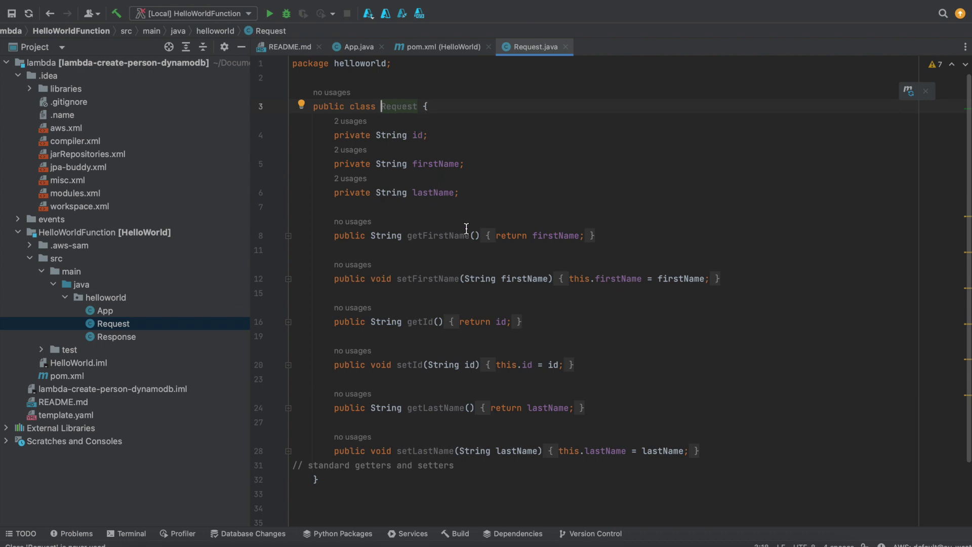
{"action": "double_click", "coordinate": [114, 337]}
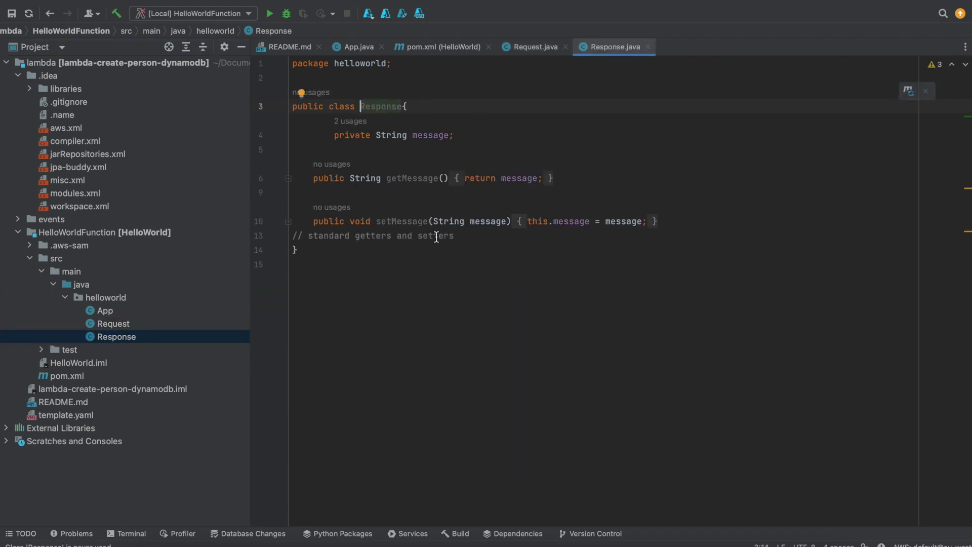
{"action": "left_click", "coordinate": [119, 311]}
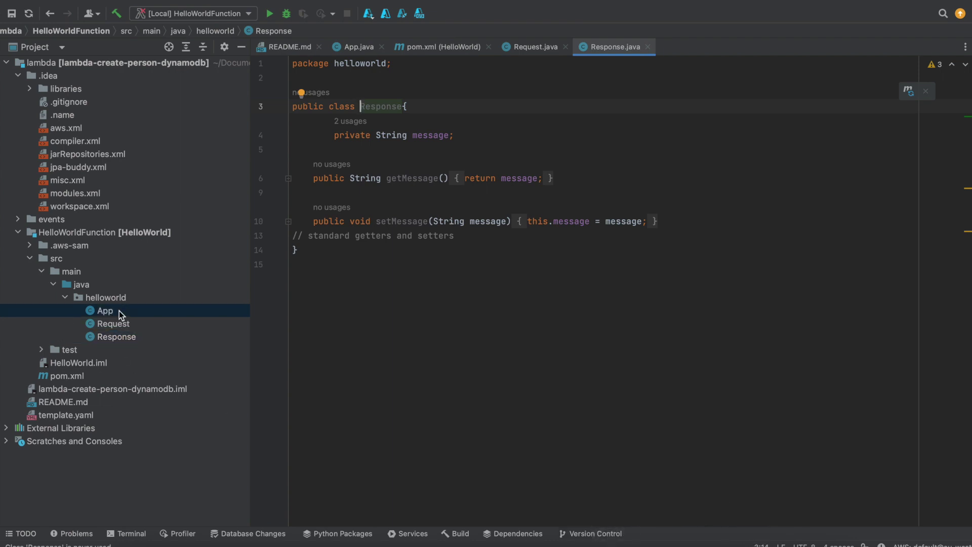
{"action": "double_click", "coordinate": [119, 311]}
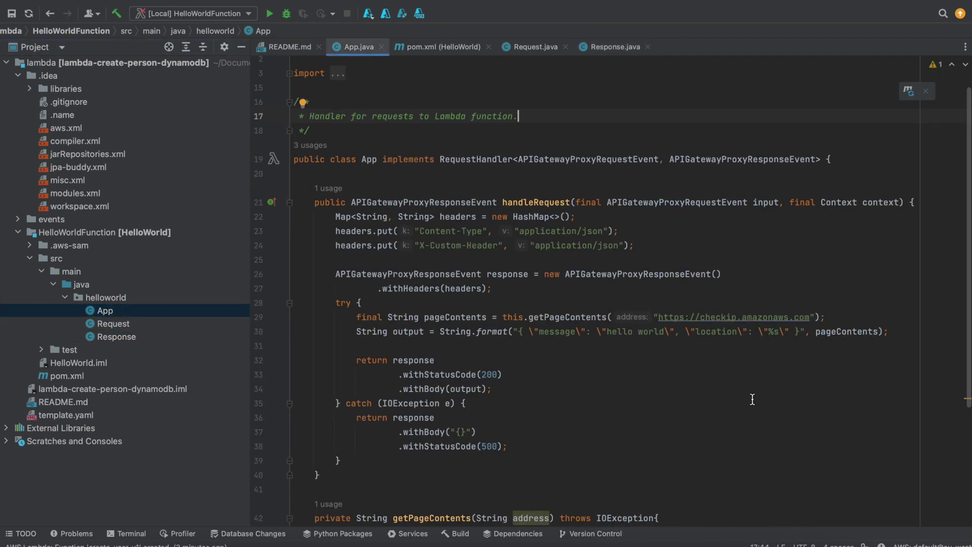
- Comment out the old handler, paste the DynamoDB person-table code, and import AttributeValue
{"action": "right_click", "coordinate": [691, 541]}
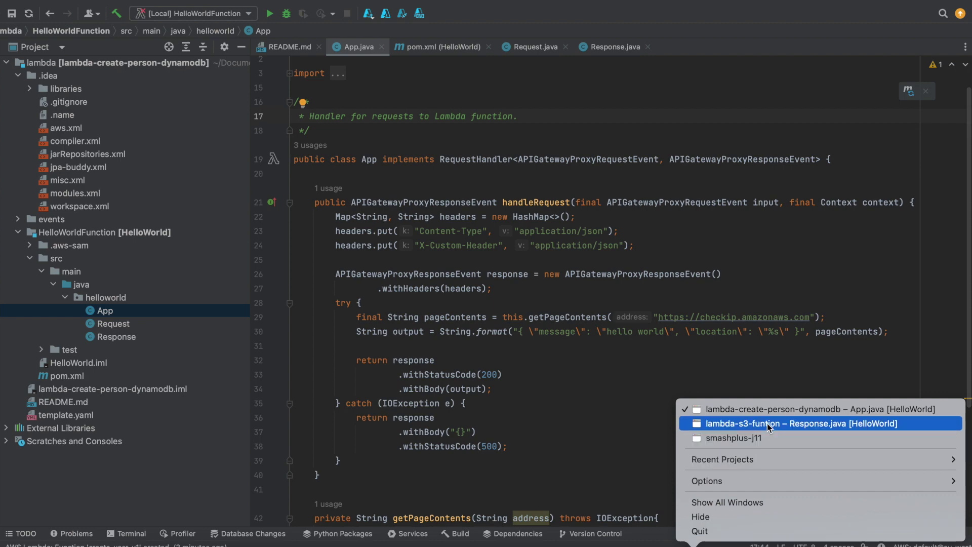
{"action": "key", "text": "super+alt+slash"}
{"action": "key", "text": "super+v"}
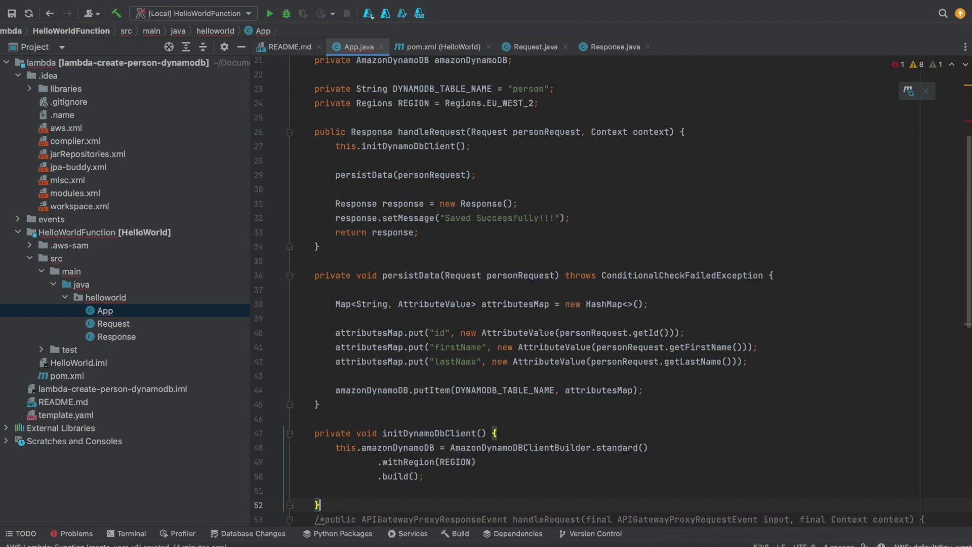
{"action": "left_click", "coordinate": [440, 290]}
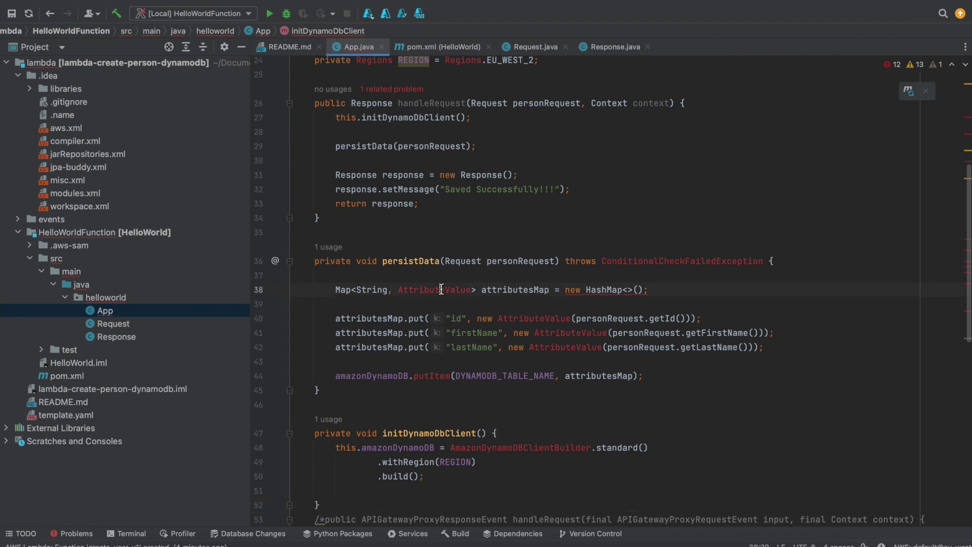
{"action": "key", "text": "Return"}
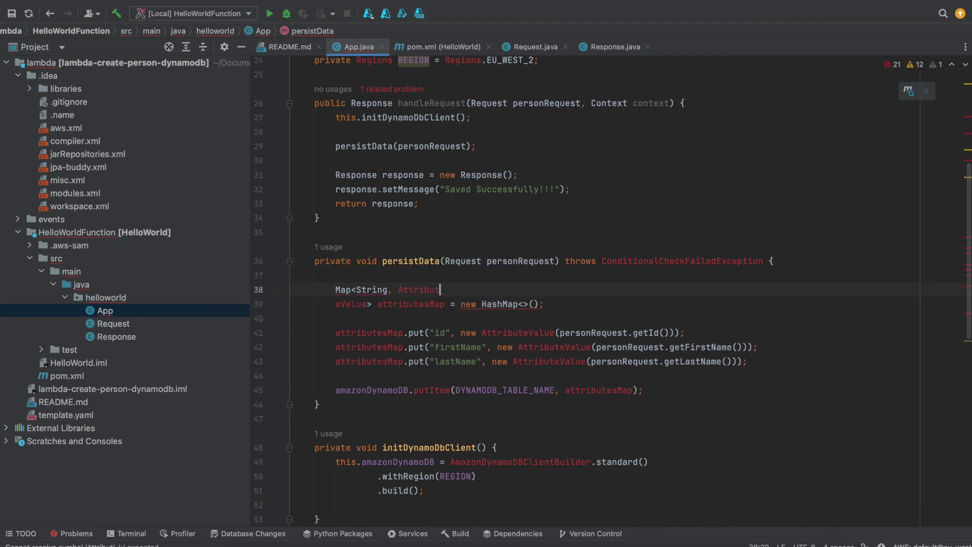
{"action": "key", "text": "super+z"}
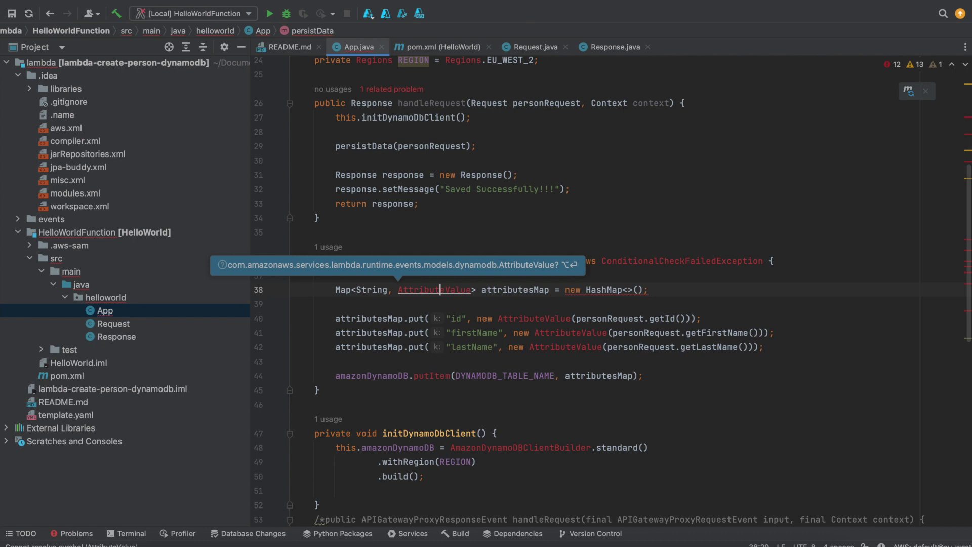
{"action": "key", "text": "alt+Return"}
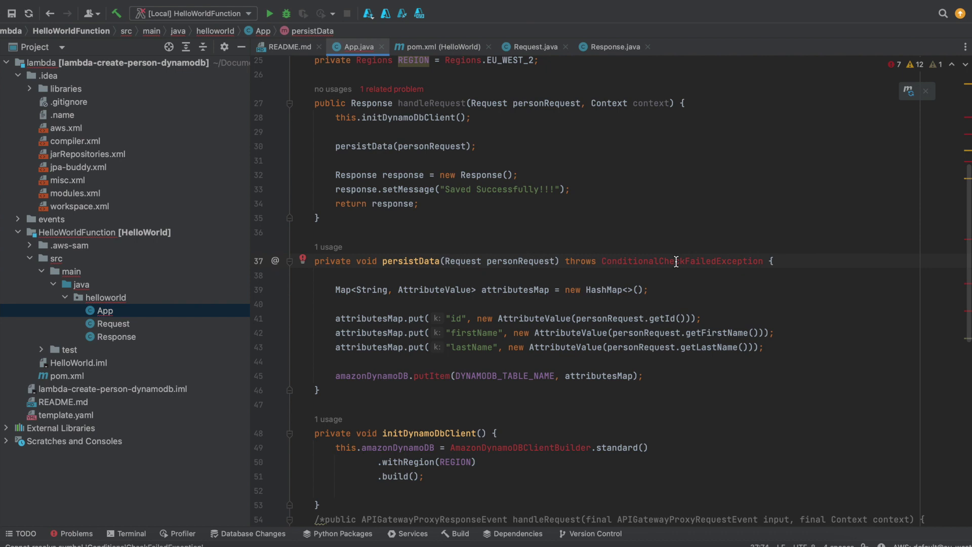
{"action": "scroll", "coordinate": [672, 261], "scroll_direction": "up", "scroll_amount": 5}
- Change the handler's input and output types to Request and Response
{"action": "double_click", "coordinate": [569, 67]}
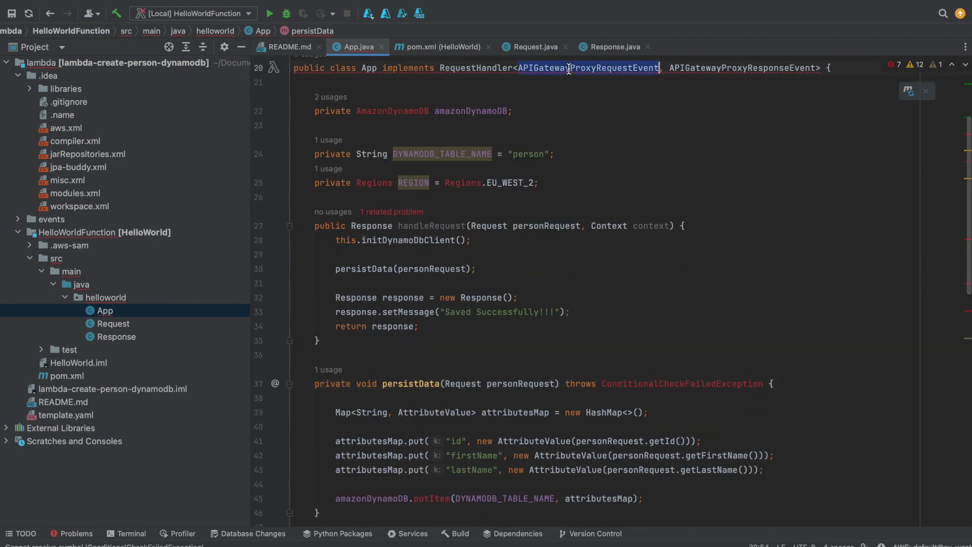
{"action": "type", "text": "Req"}
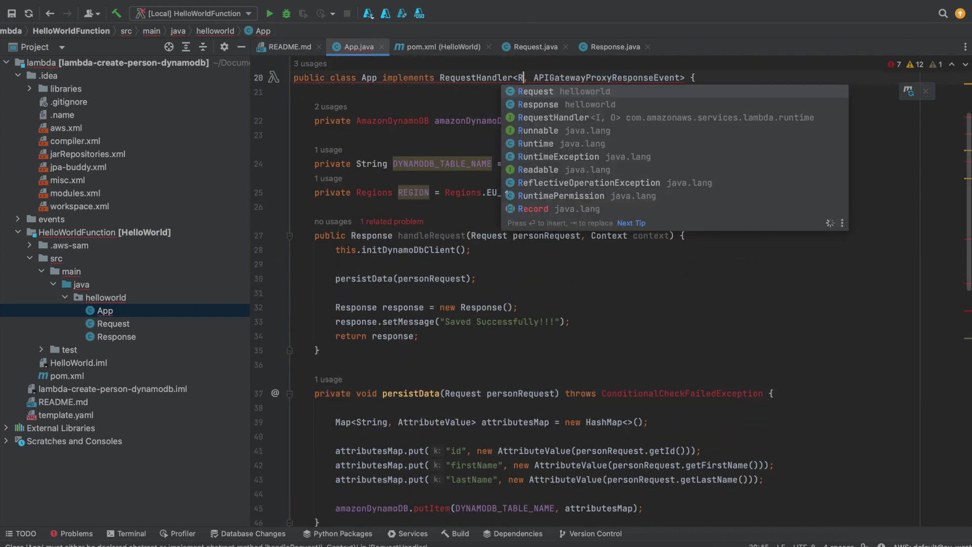
{"action": "key", "text": "Return"}
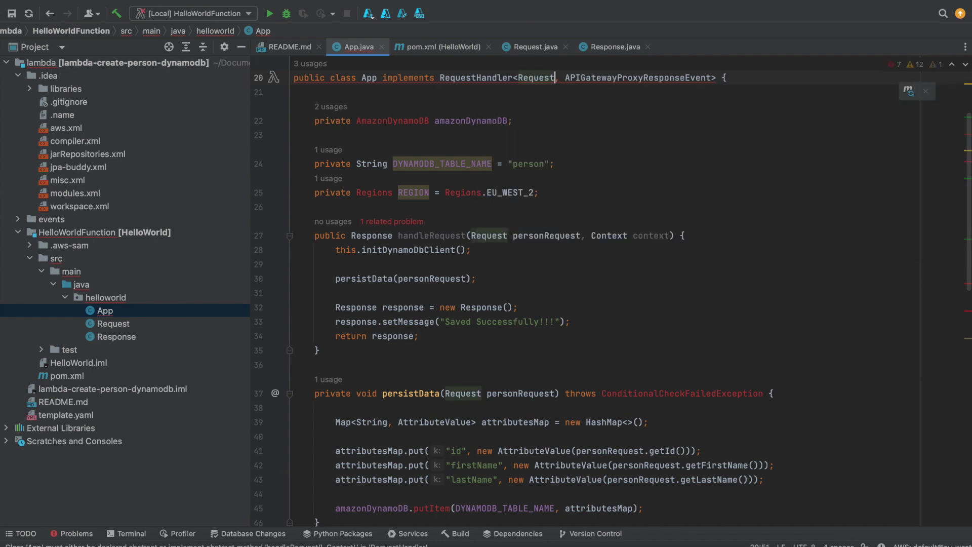
{"action": "double_click", "coordinate": [638, 78]}
{"action": "type", "text": "RE"}
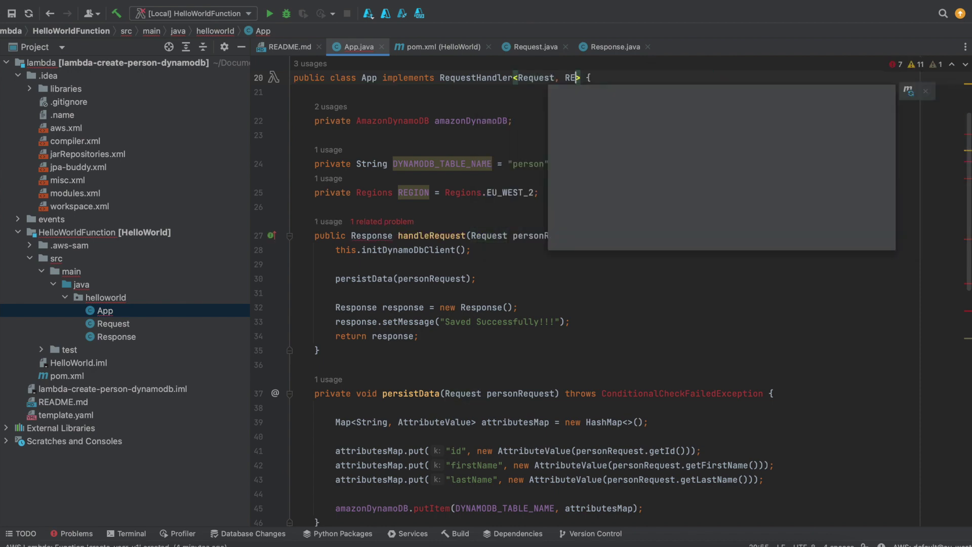
{"action": "type", "text": "spo"}
{"action": "key", "text": "Return"}
{"action": "scroll", "coordinate": [498, 319], "scroll_direction": "down", "scroll_amount": 5}
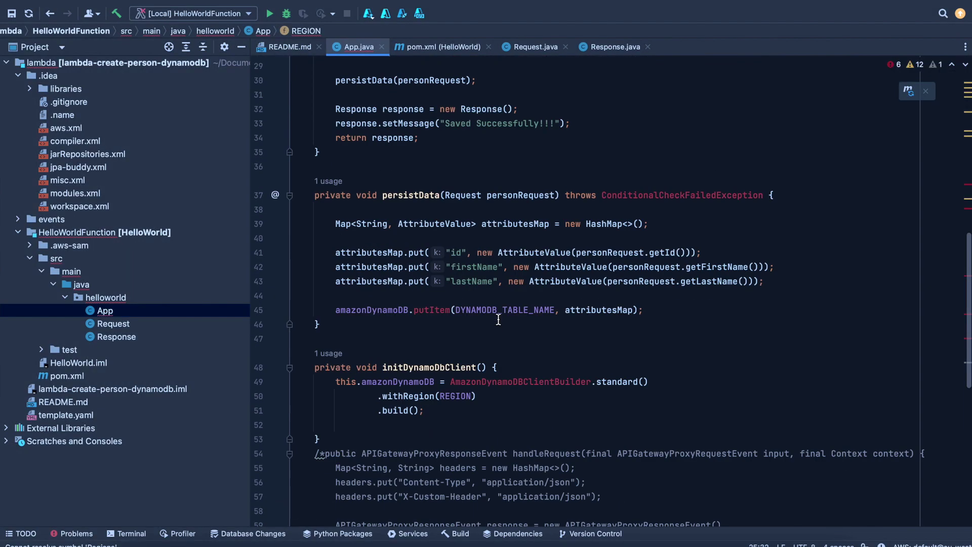
{"action": "scroll", "coordinate": [499, 319], "scroll_direction": "down", "scroll_amount": 1}
{"action": "scroll", "coordinate": [499, 319], "scroll_direction": "up", "scroll_amount": 1}
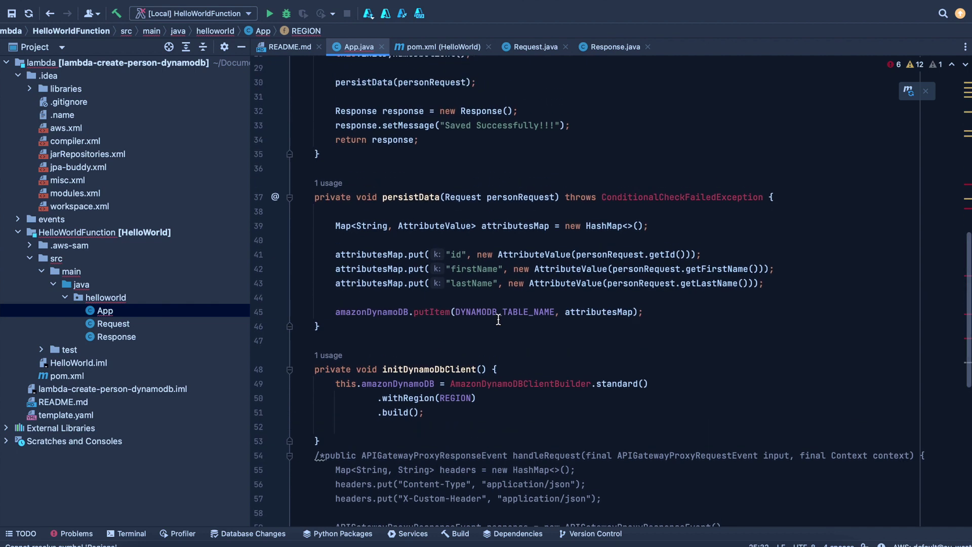
{"action": "scroll", "coordinate": [499, 319], "scroll_direction": "up", "scroll_amount": 3}
{"action": "scroll", "coordinate": [499, 319], "scroll_direction": "up", "scroll_amount": 1}
{"action": "scroll", "coordinate": [498, 319], "scroll_direction": "up", "scroll_amount": 3}
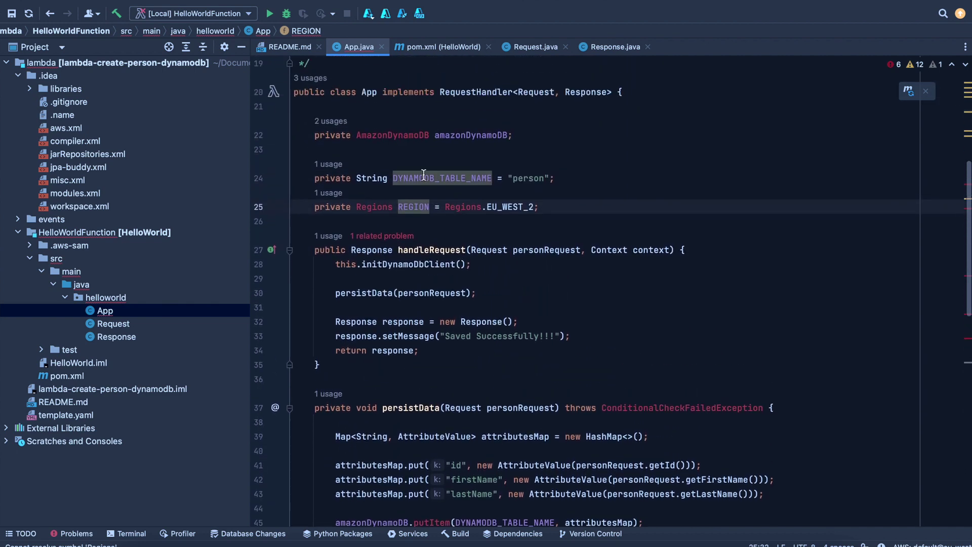
- Check quick fixes for the unresolved AmazonDynamoDB, then add aws-java-sdk-dynamodb 1.12.371 to pom.xml
{"action": "left_click", "coordinate": [413, 135]}
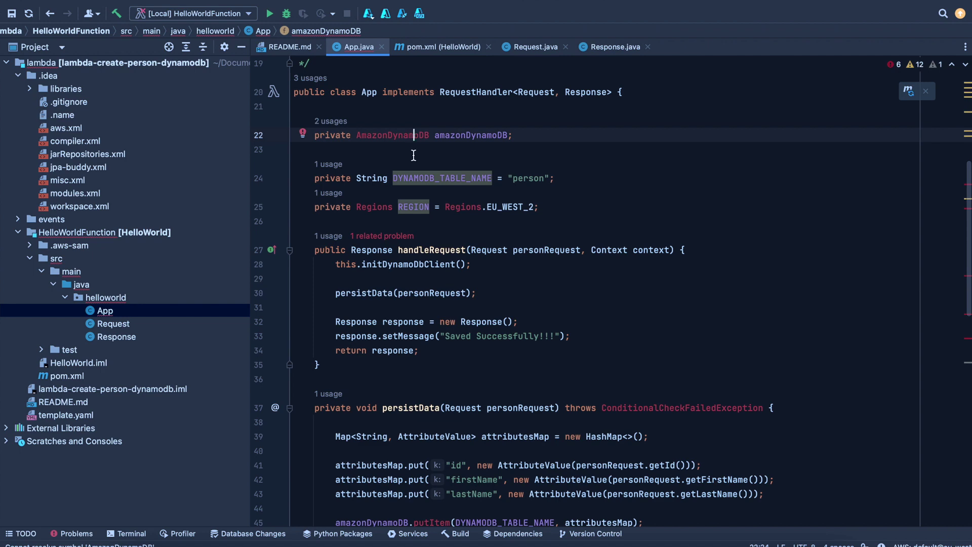
{"action": "scroll", "coordinate": [413, 160], "scroll_direction": "up", "scroll_amount": 2}
{"action": "scroll", "coordinate": [414, 171], "scroll_direction": "up", "scroll_amount": 4}
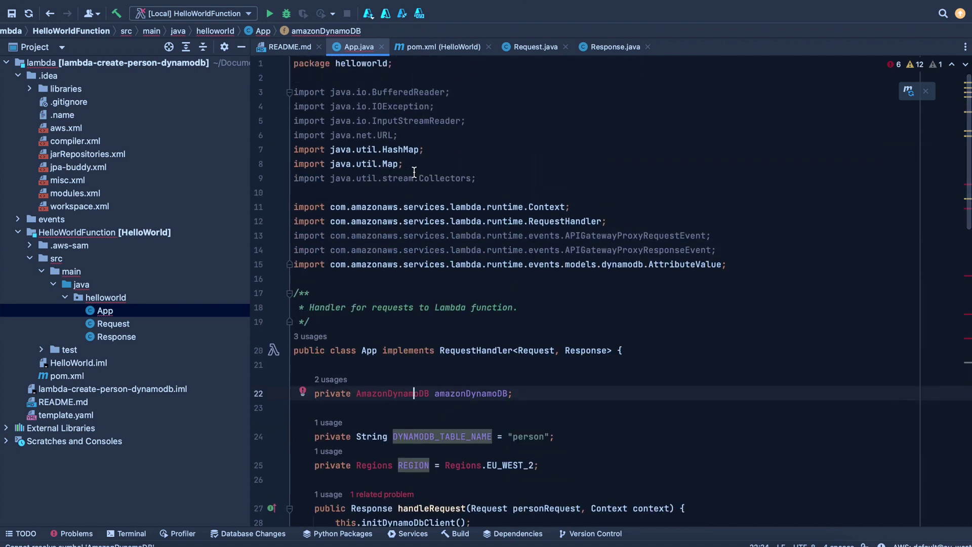
{"action": "key", "text": "alt+Return"}
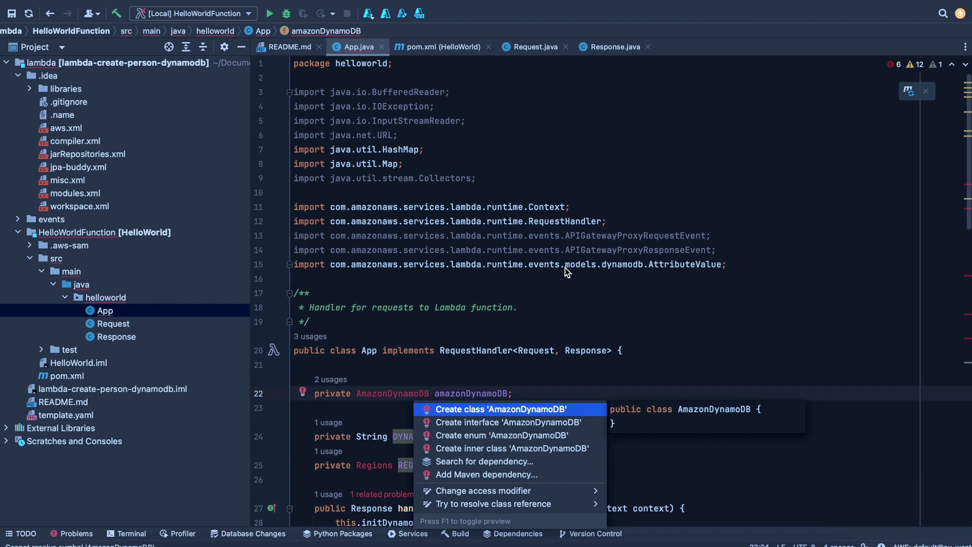
{"action": "key", "text": "Escape"}
{"action": "left_click", "coordinate": [459, 48]}
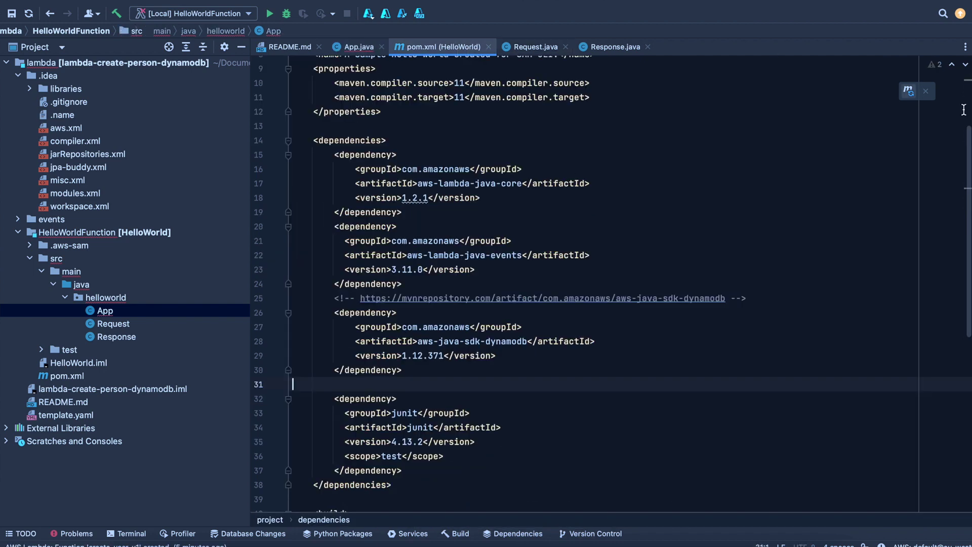
- Load the Maven changes and import AmazonDynamoDB in App.java
{"action": "left_click", "coordinate": [909, 97]}
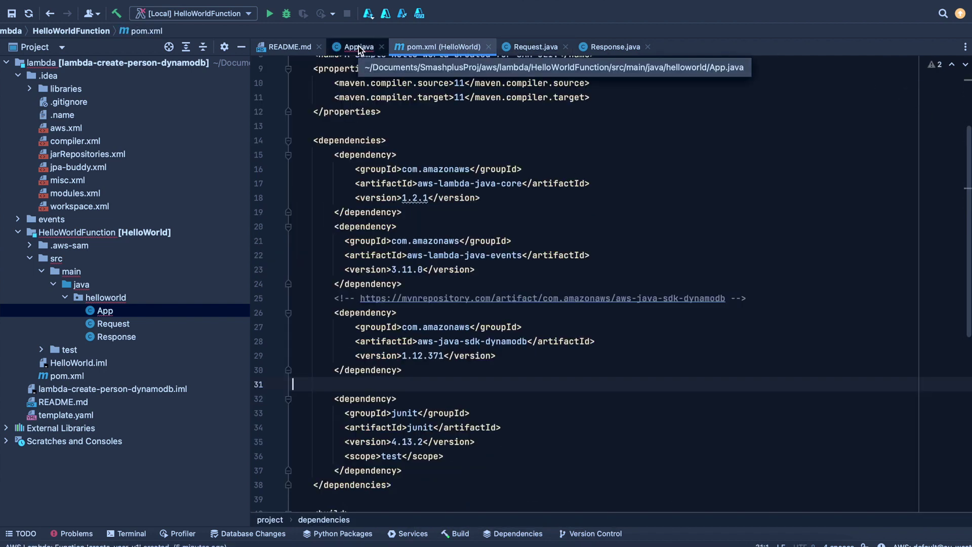
{"action": "left_click", "coordinate": [359, 45]}
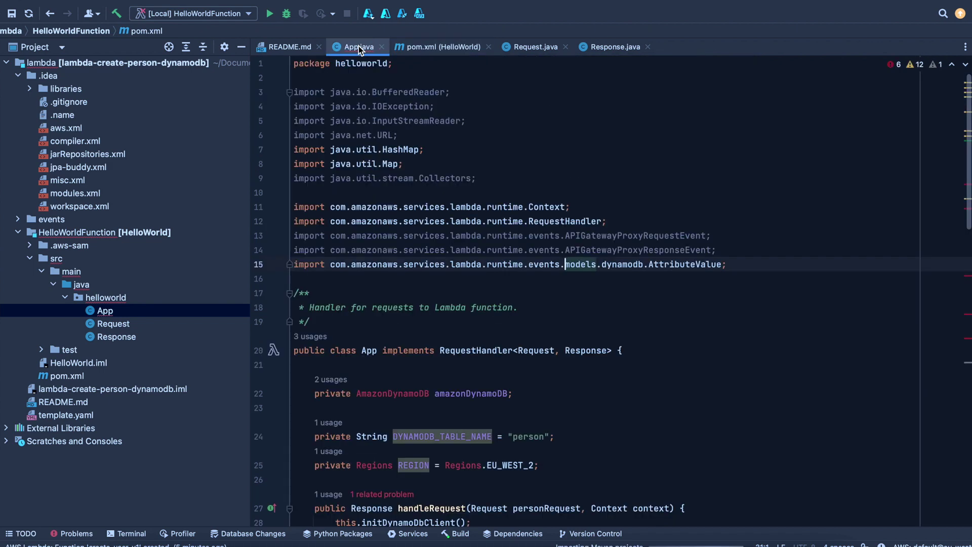
{"action": "left_click", "coordinate": [403, 389]}
{"action": "key", "text": "alt+Return"}
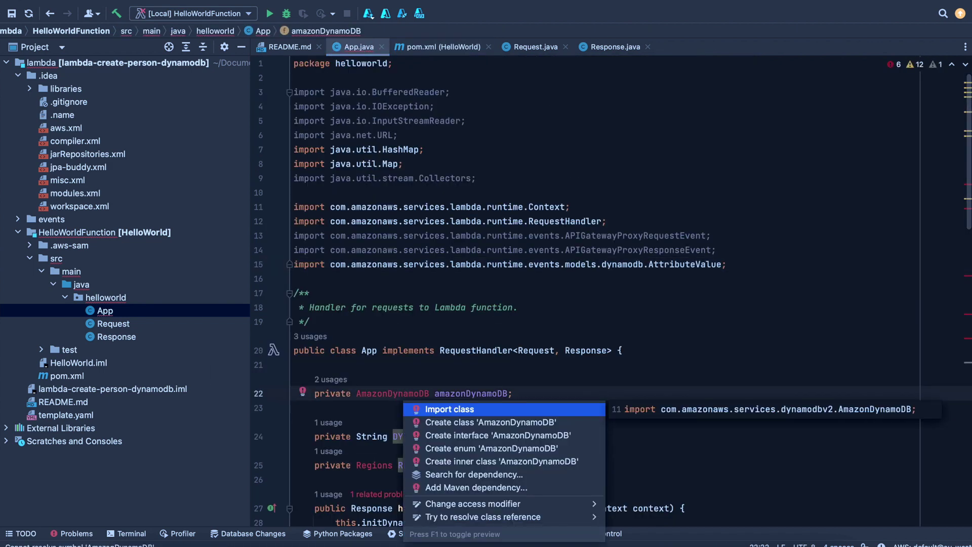
{"action": "key", "text": "Return"}
- Import Regions, ConditionalCheckFailedException and AmazonDynamoDBClientBuilder in App.java
{"action": "left_click", "coordinate": [383, 465]}
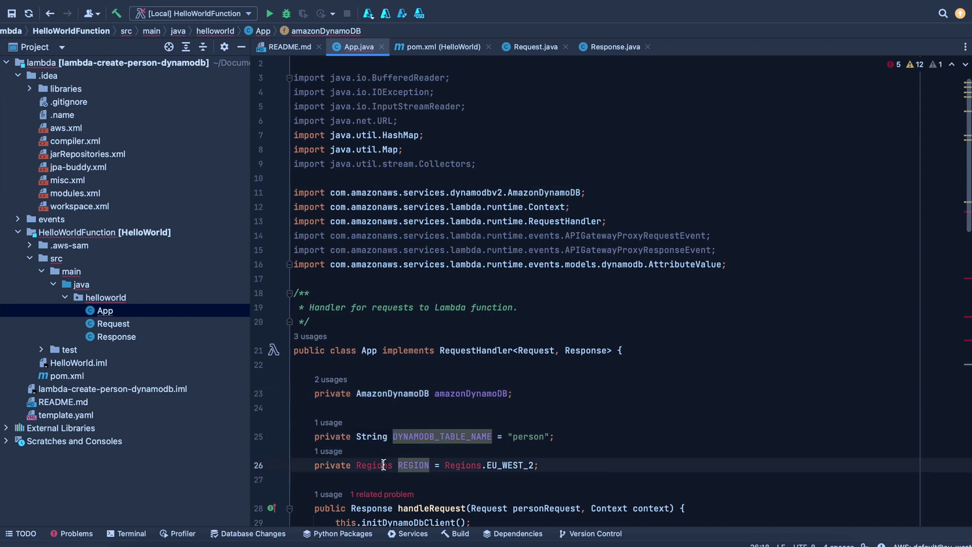
{"action": "key", "text": "alt+Return"}
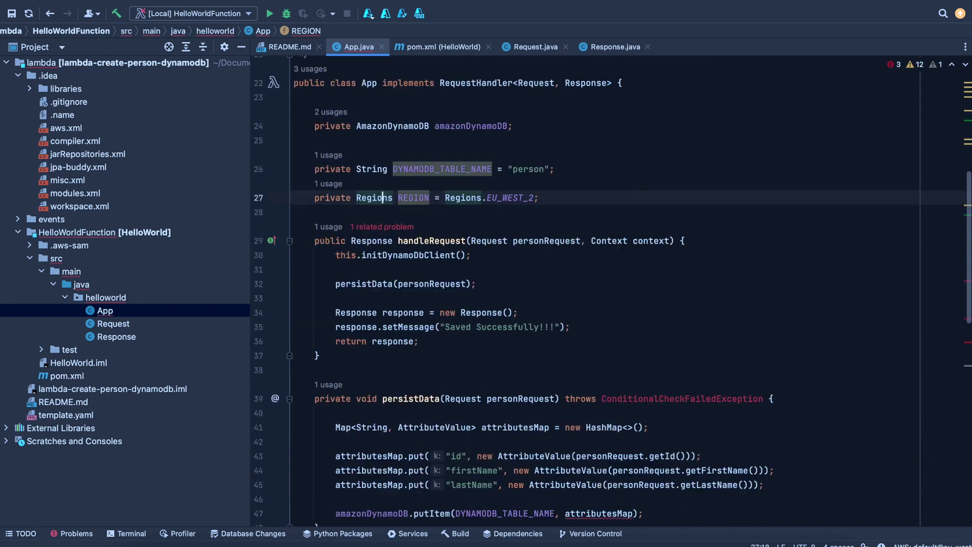
{"action": "scroll", "coordinate": [619, 332], "scroll_direction": "down", "scroll_amount": 4}
{"action": "left_click", "coordinate": [646, 242]}
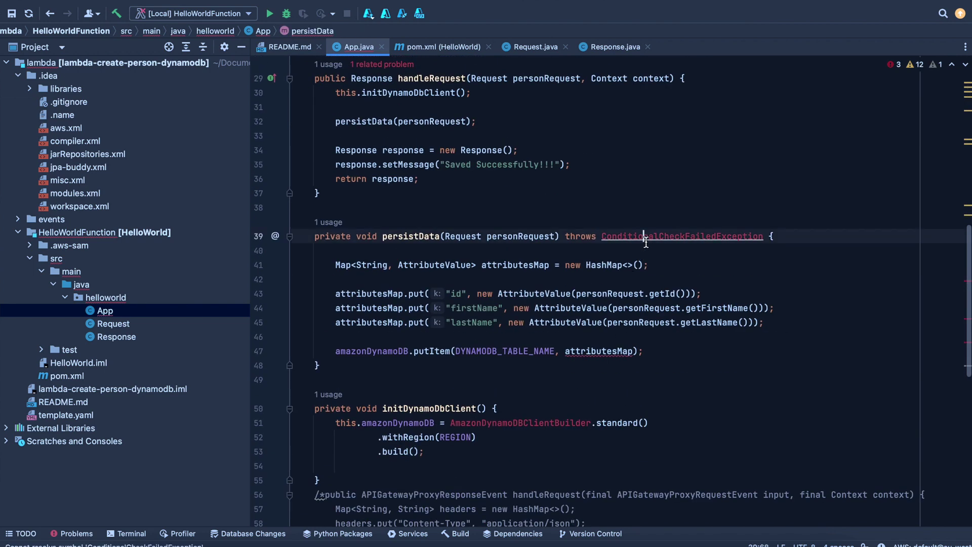
{"action": "key", "text": "alt+Return"}
{"action": "key", "text": "Return"}
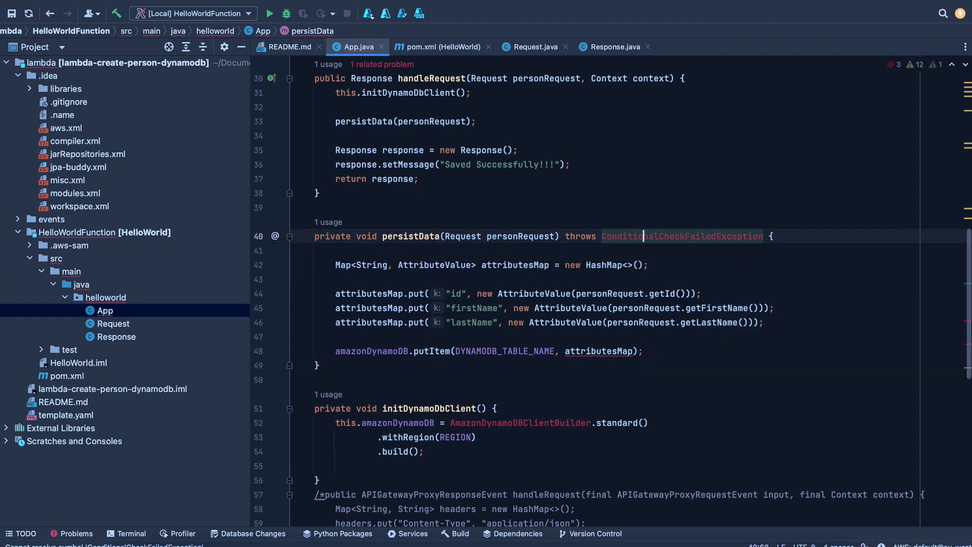
{"action": "left_click", "coordinate": [552, 422]}
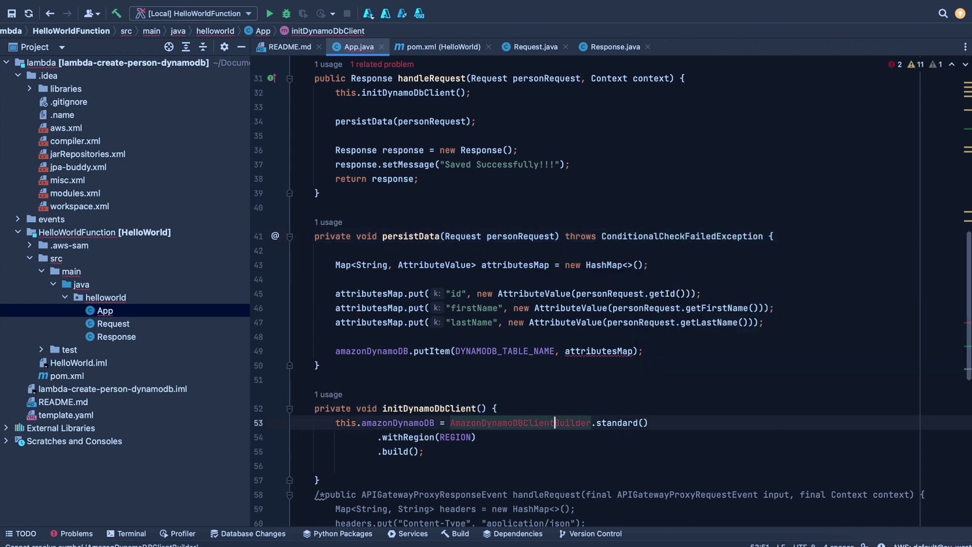
{"action": "key", "text": "alt+Return"}
{"action": "scroll", "coordinate": [565, 386], "scroll_direction": "up", "scroll_amount": 1}
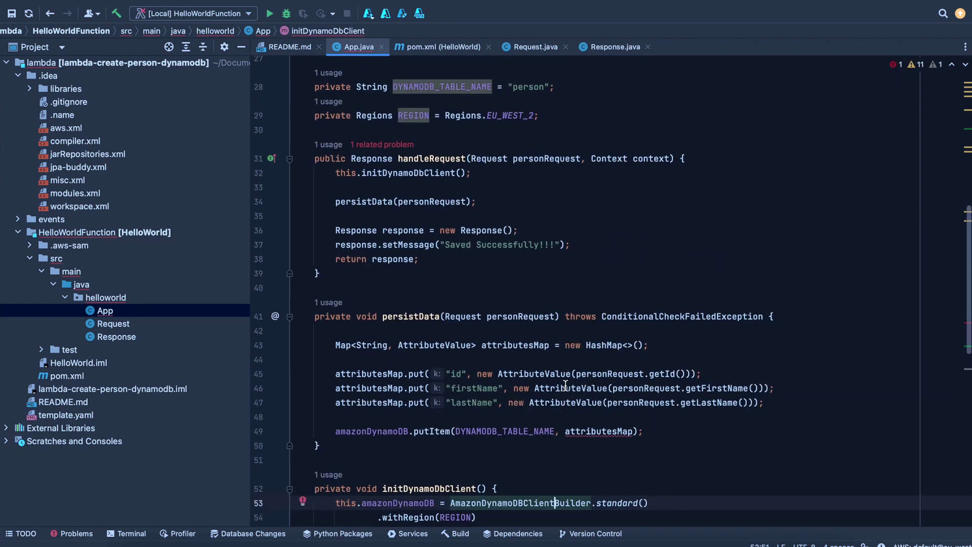
{"action": "scroll", "coordinate": [566, 385], "scroll_direction": "down", "scroll_amount": 10}
{"action": "scroll", "coordinate": [413, 378], "scroll_direction": "up", "scroll_amount": 14}
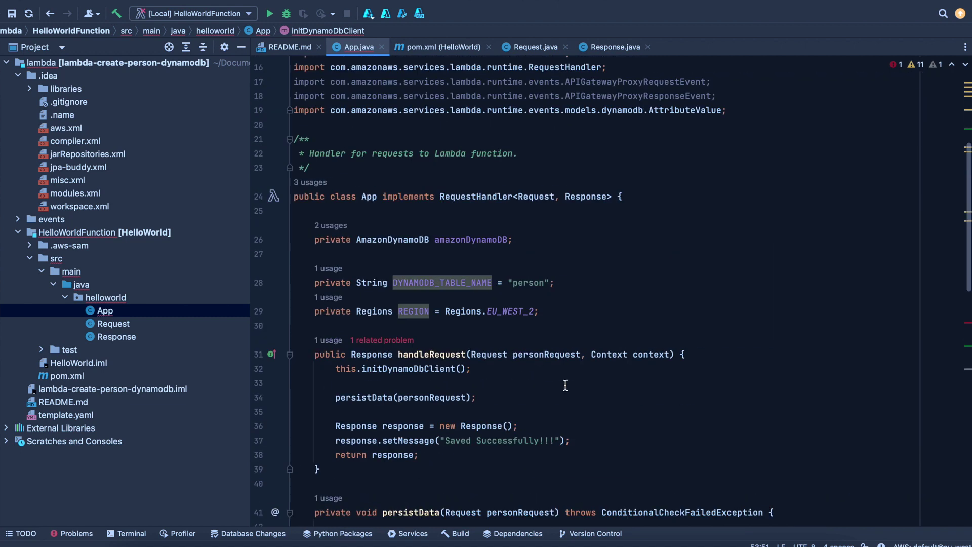
{"action": "left_click", "coordinate": [384, 341]}
- Comment out the successfulResponse test method in AppTest.java
{"action": "left_click_drag", "start_coordinate": [302, 165], "coordinate": [312, 320]}
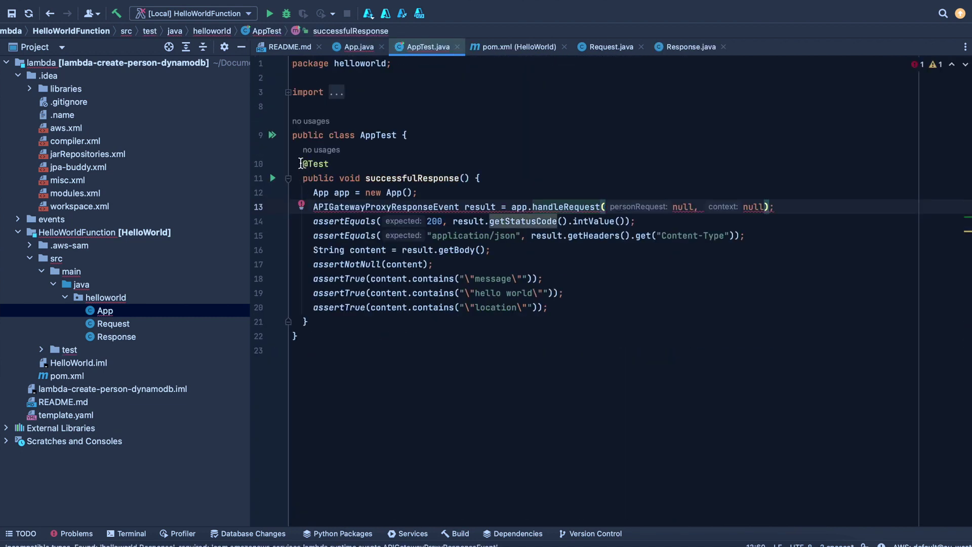
{"action": "key", "text": "super+shift+slash"}
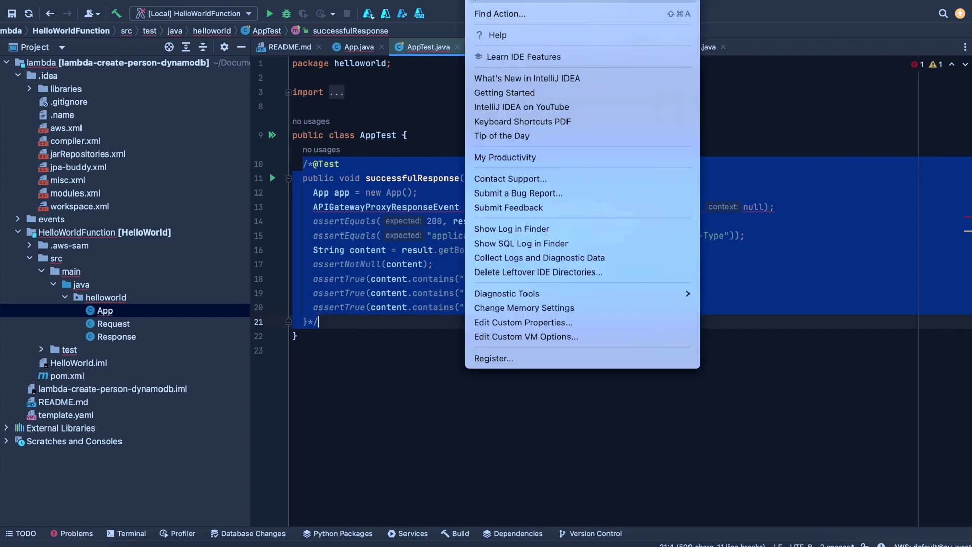
{"action": "key", "text": "Escape"}
{"action": "left_click", "coordinate": [381, 46]}
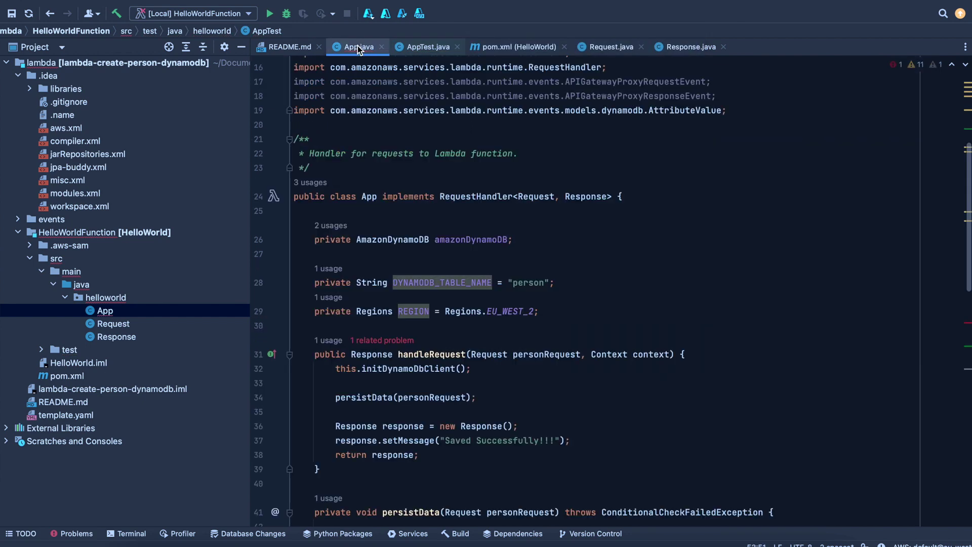
{"action": "scroll", "coordinate": [496, 413], "scroll_direction": "down", "scroll_amount": 5}
{"action": "scroll", "coordinate": [494, 414], "scroll_direction": "up", "scroll_amount": 2}
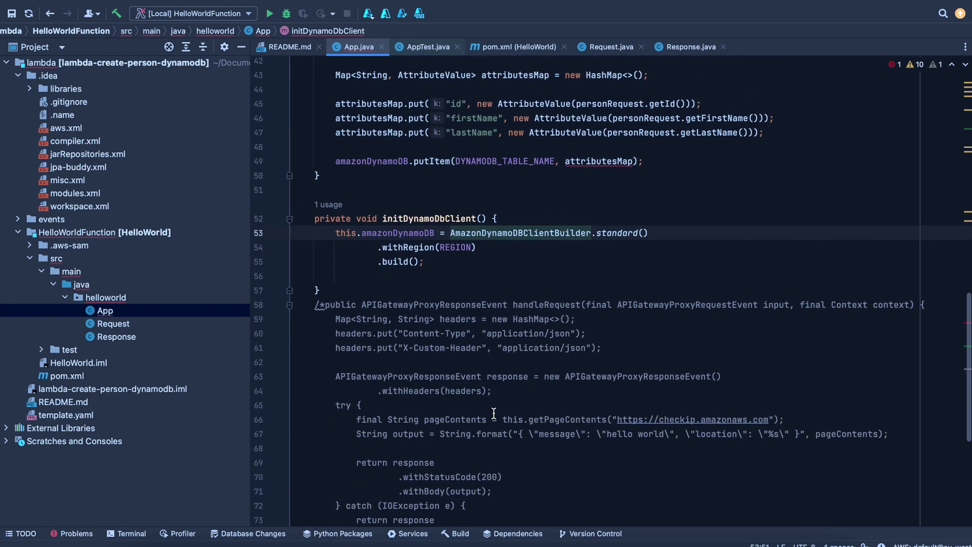
- Trace the attributesMap type mismatch and delete the Lambda events AttributeValue import
{"action": "left_click", "coordinate": [593, 161]}
{"action": "scroll", "coordinate": [592, 197], "scroll_direction": "up", "scroll_amount": 2}
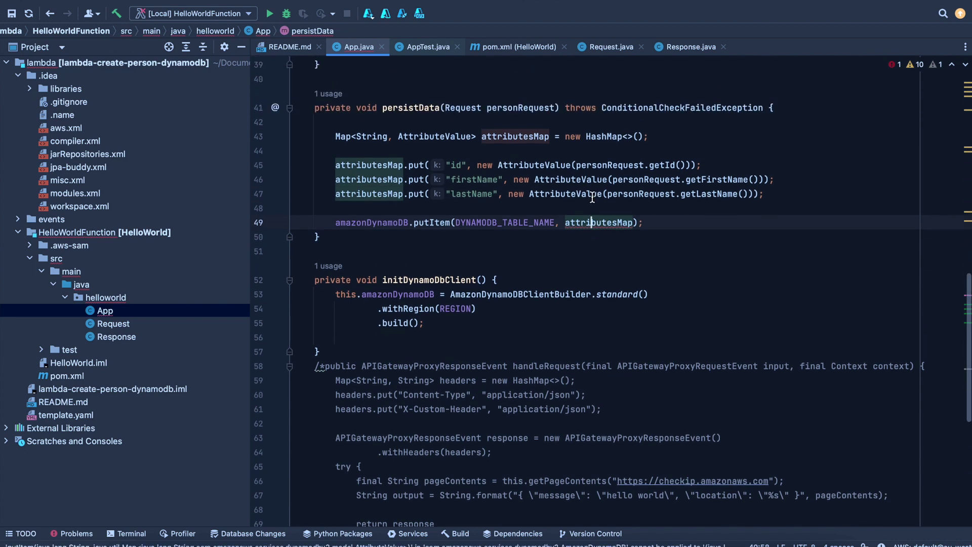
{"action": "mouse_move", "coordinate": [598, 161]}
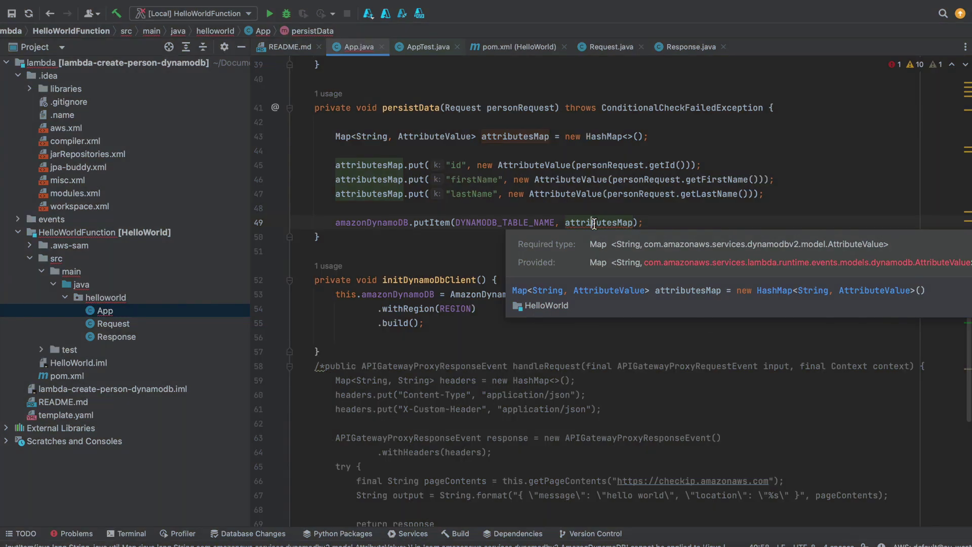
{"action": "left_click", "coordinate": [456, 140]}
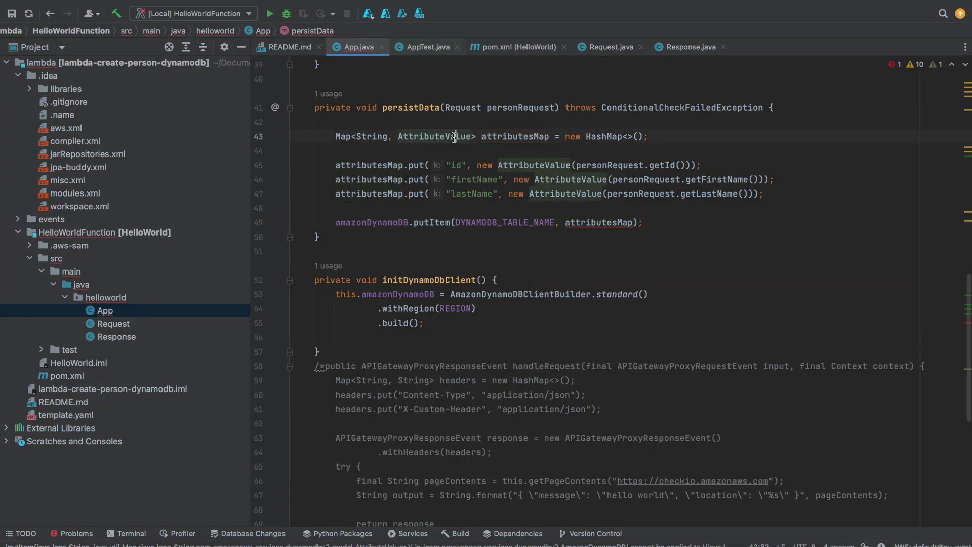
{"action": "scroll", "coordinate": [456, 142], "scroll_direction": "up", "scroll_amount": 5}
{"action": "scroll", "coordinate": [457, 143], "scroll_direction": "up", "scroll_amount": 10}
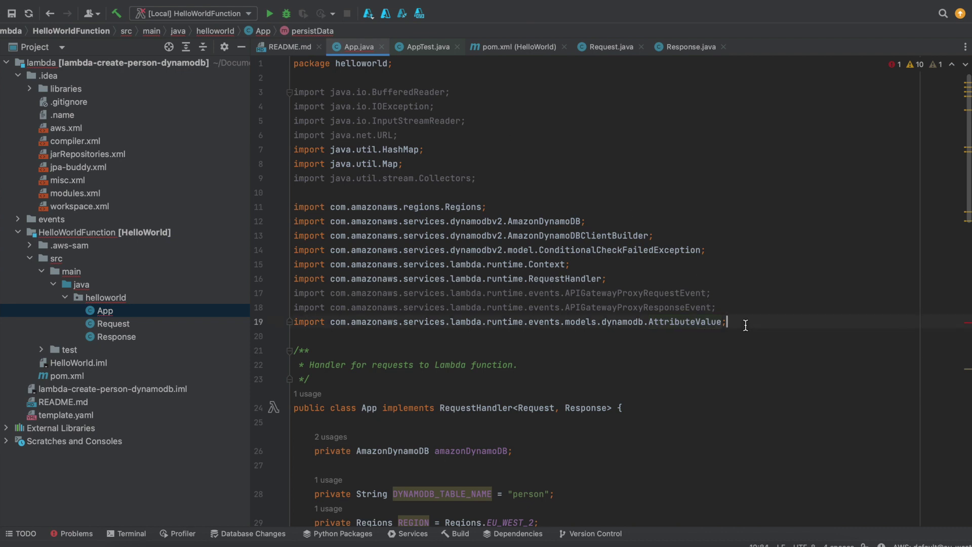
{"action": "left_click_drag", "start_coordinate": [745, 325], "coordinate": [223, 328]}
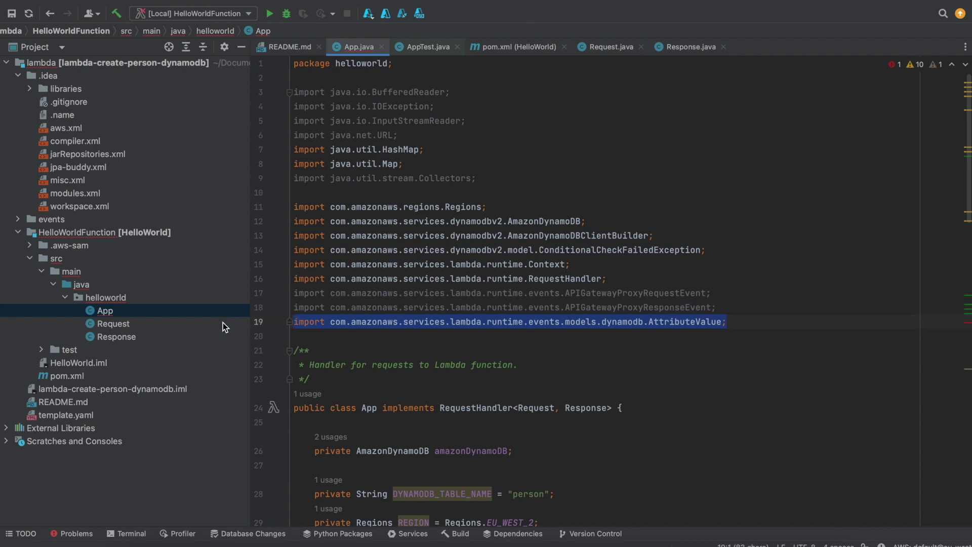
{"action": "key", "text": "BackSpace"}
{"action": "scroll", "coordinate": [572, 365], "scroll_direction": "down", "scroll_amount": 10}
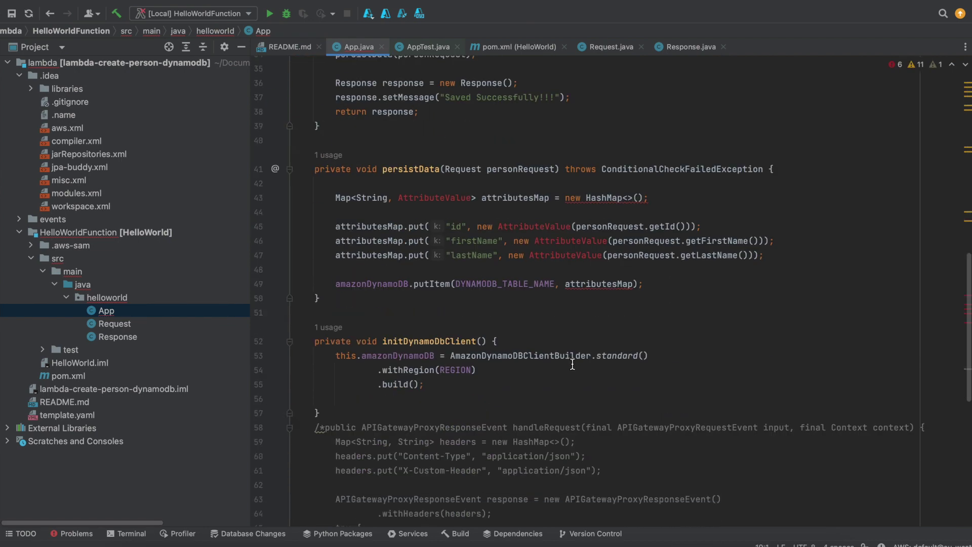
- Import the dynamodbv2.model AttributeValue class instead, clearing the errors
{"action": "left_click", "coordinate": [449, 198]}
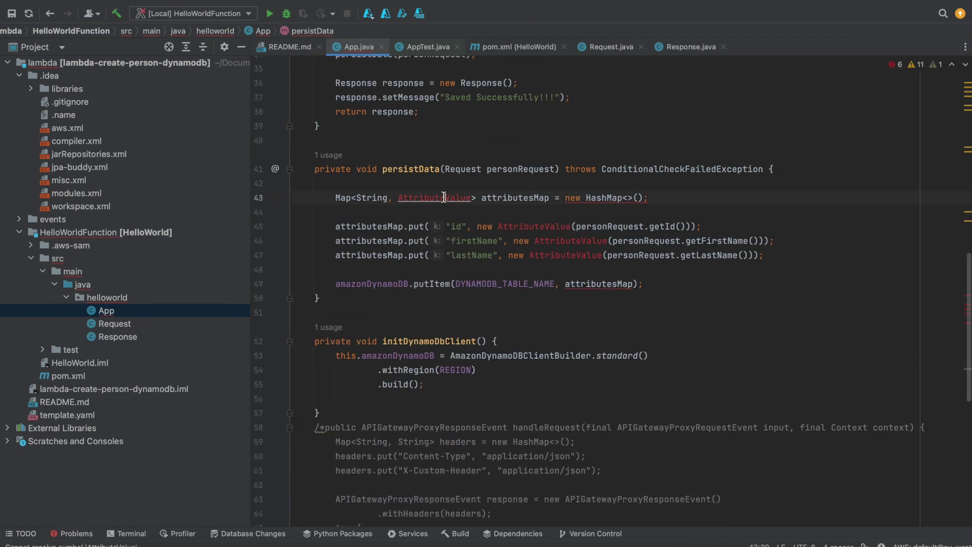
{"action": "key", "text": "alt+Return"}
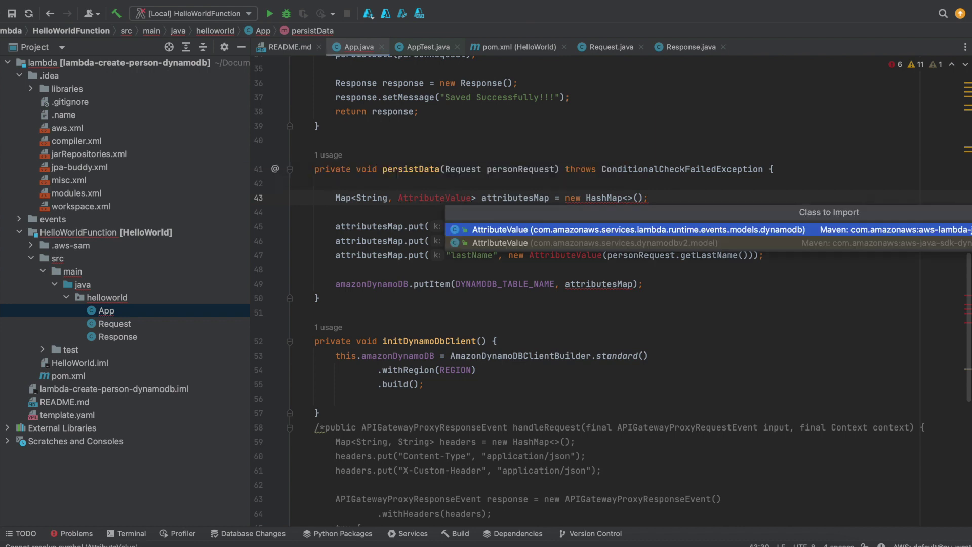
{"action": "key", "text": "Down"}
{"action": "key", "text": "Return"}
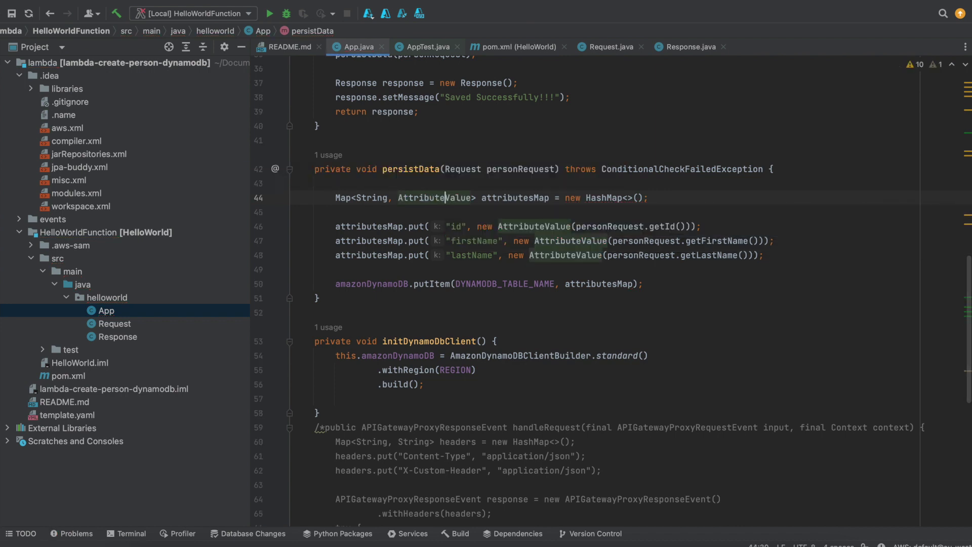
{"action": "left_click", "coordinate": [571, 300]}
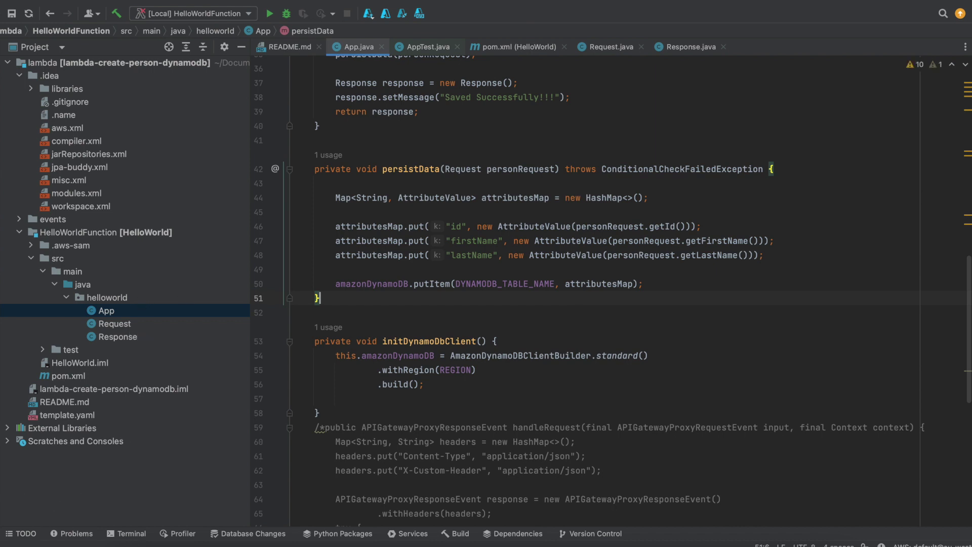
{"action": "left_click", "coordinate": [0, 425]}
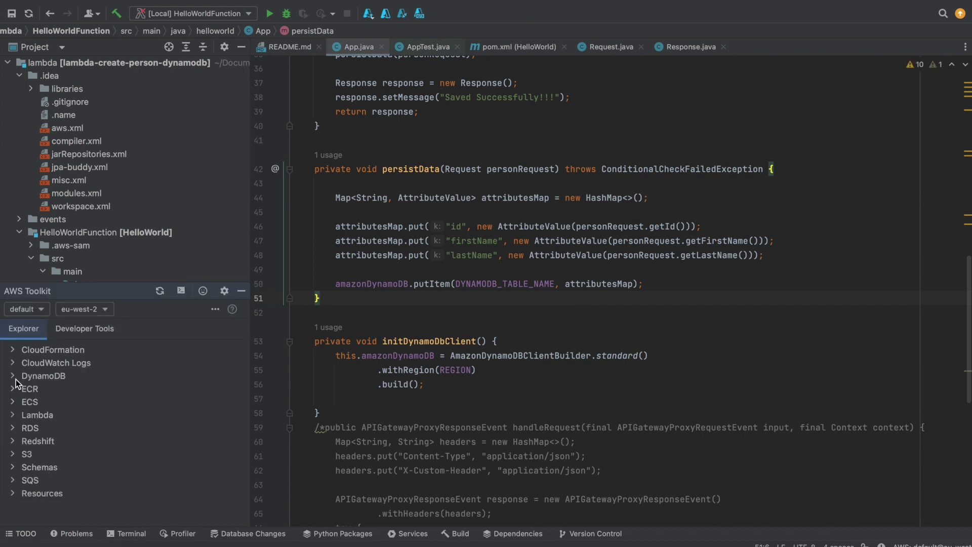
- Open create-user-v1's configuration settings from the AWS Toolkit Lambda list, then close them unchanged
{"action": "left_click", "coordinate": [16, 418]}
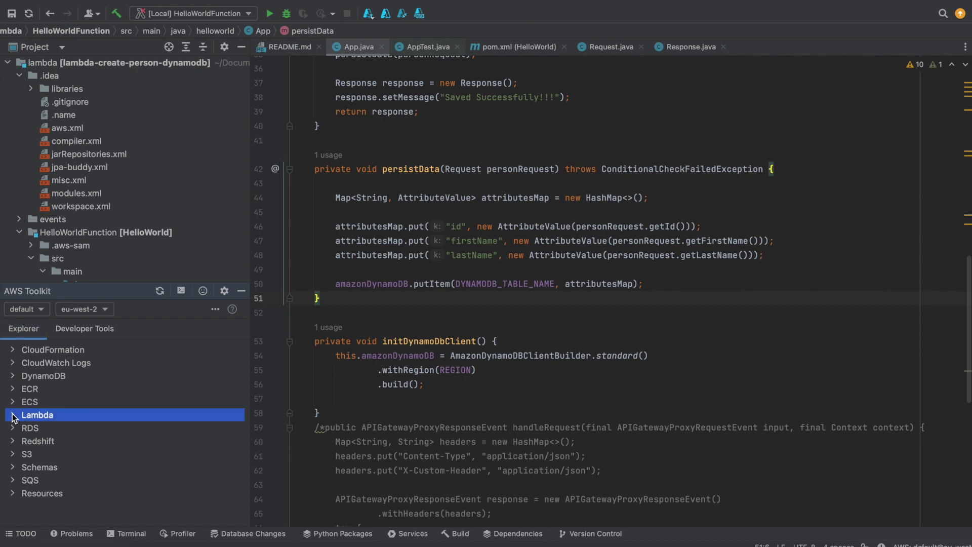
{"action": "left_click", "coordinate": [13, 417]}
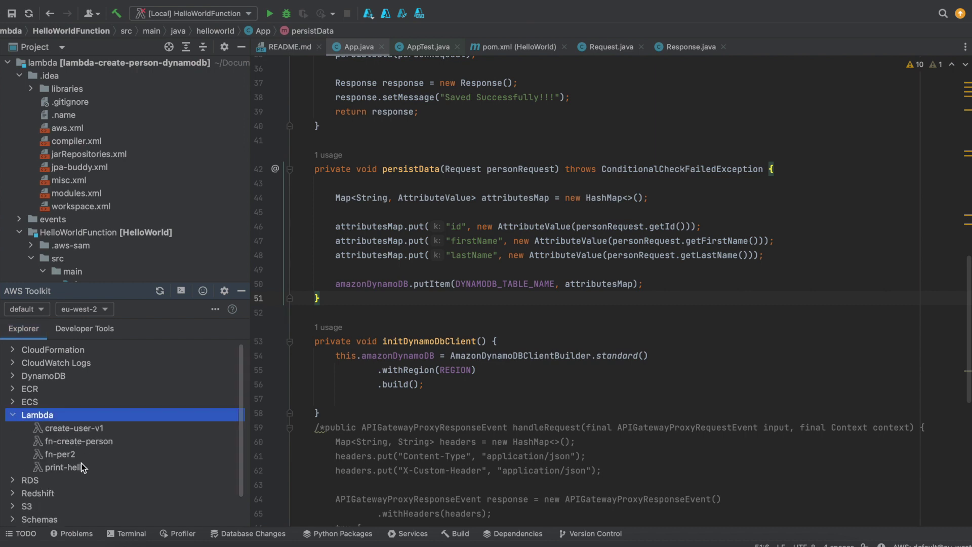
{"action": "right_click", "coordinate": [95, 431]}
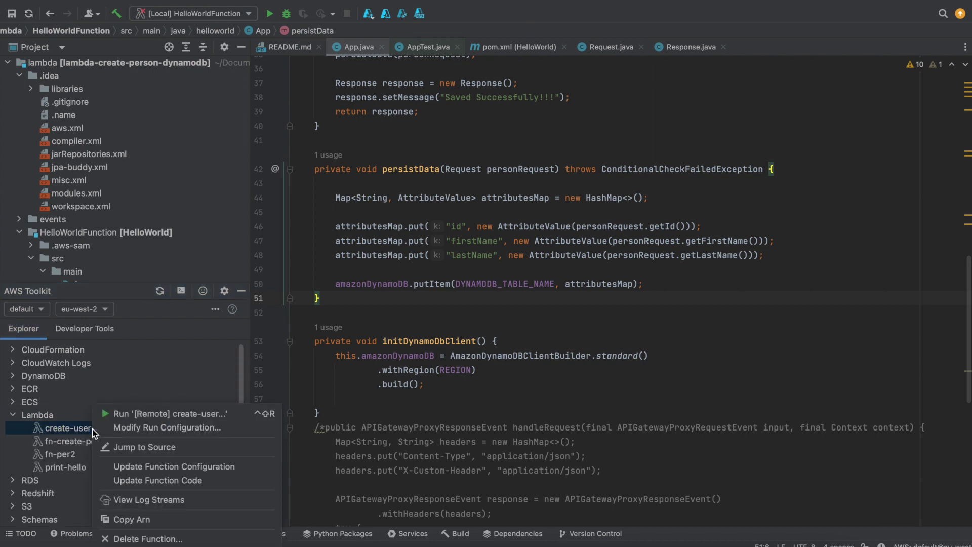
{"action": "left_click", "coordinate": [171, 468]}
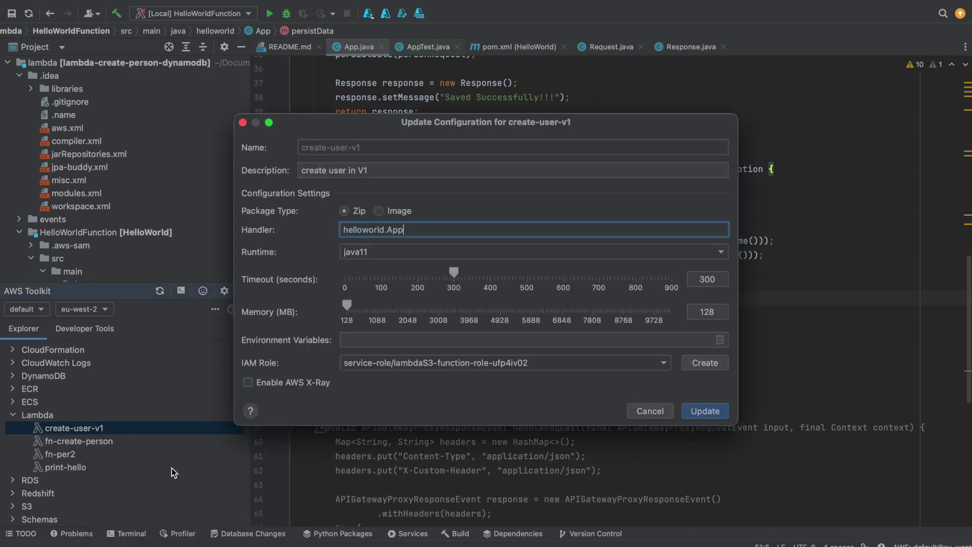
{"action": "left_click", "coordinate": [658, 413]}
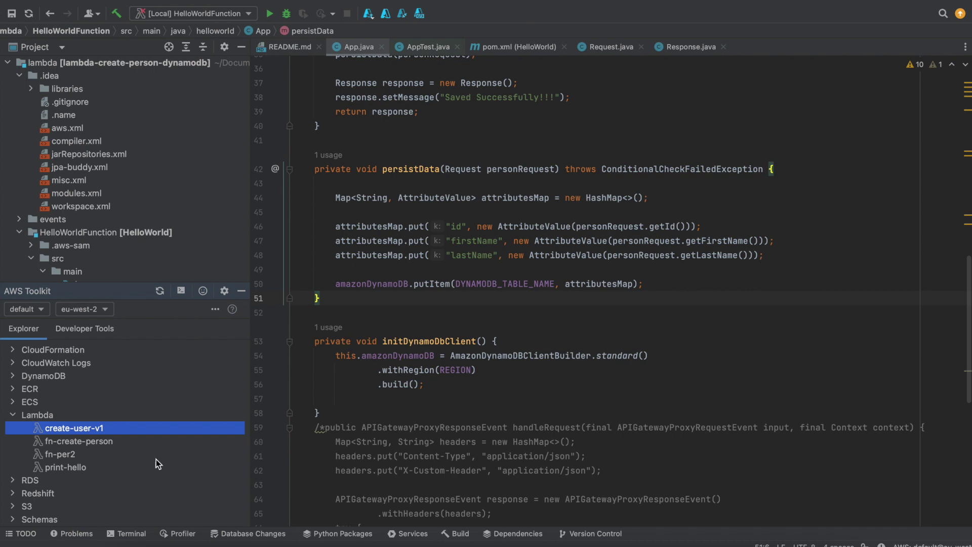
- Update create-user-v1's function code, starting the SAM build and upload
{"action": "right_click", "coordinate": [137, 430]}
{"action": "left_click", "coordinate": [219, 482]}
{"action": "left_click", "coordinate": [706, 353]}
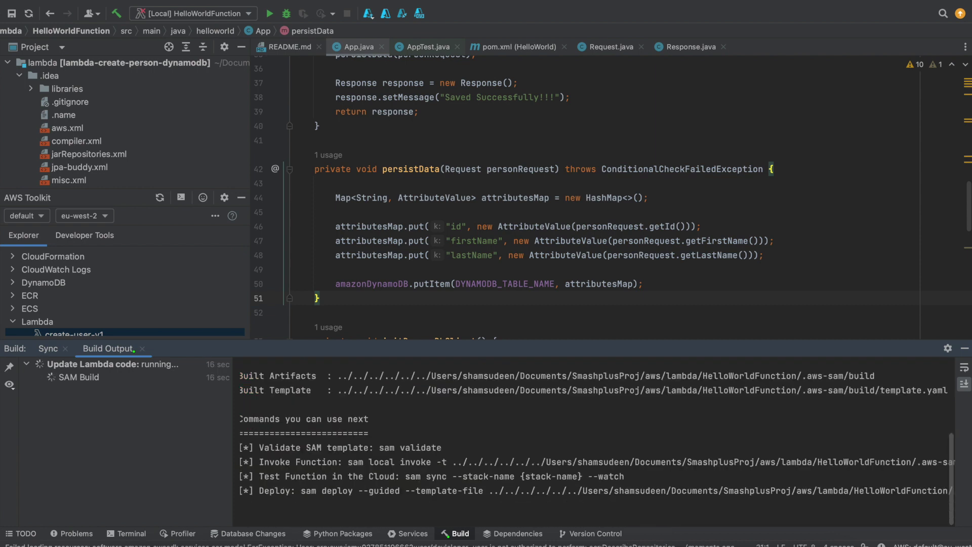
{"action": "right_click", "coordinate": [646, 543]}
{"action": "left_click", "coordinate": [504, 441]}
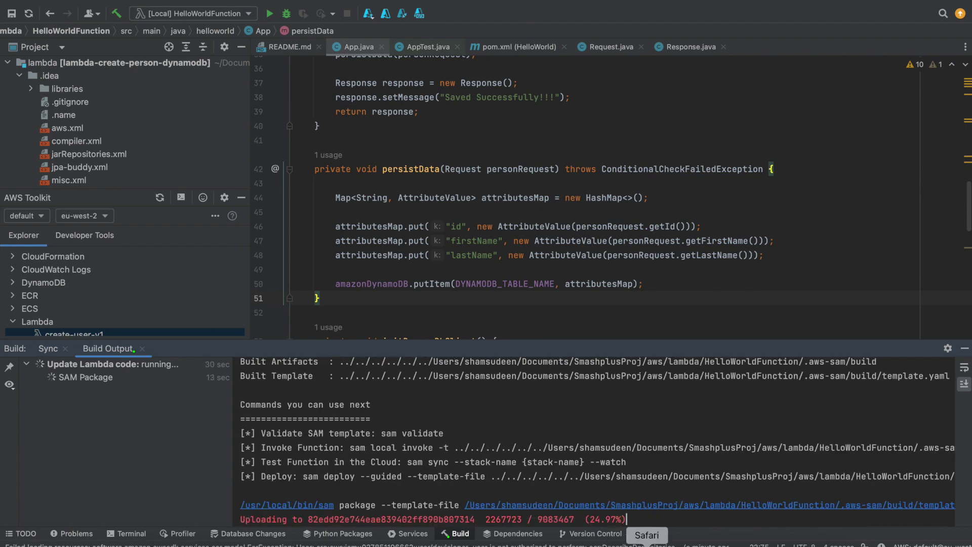
{"action": "left_click", "coordinate": [647, 544]}
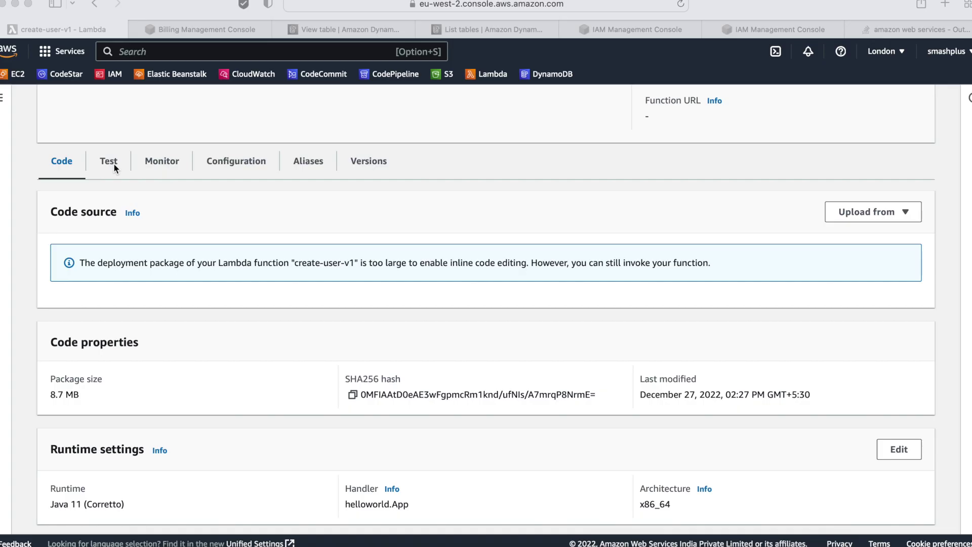
- Raise create-user-v1's memory from 128 MB to 256 MB in its general configuration
{"action": "left_click", "coordinate": [236, 163]}
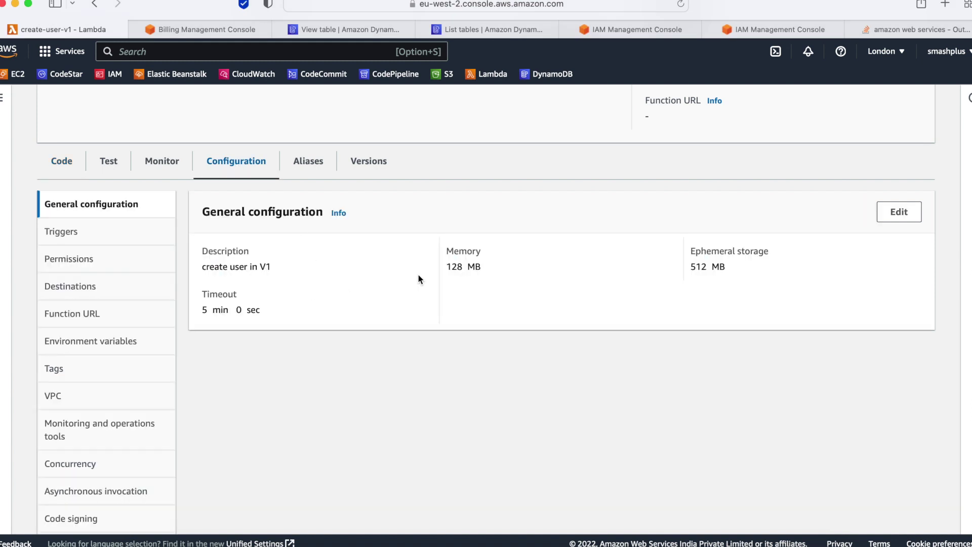
{"action": "left_click", "coordinate": [896, 214]}
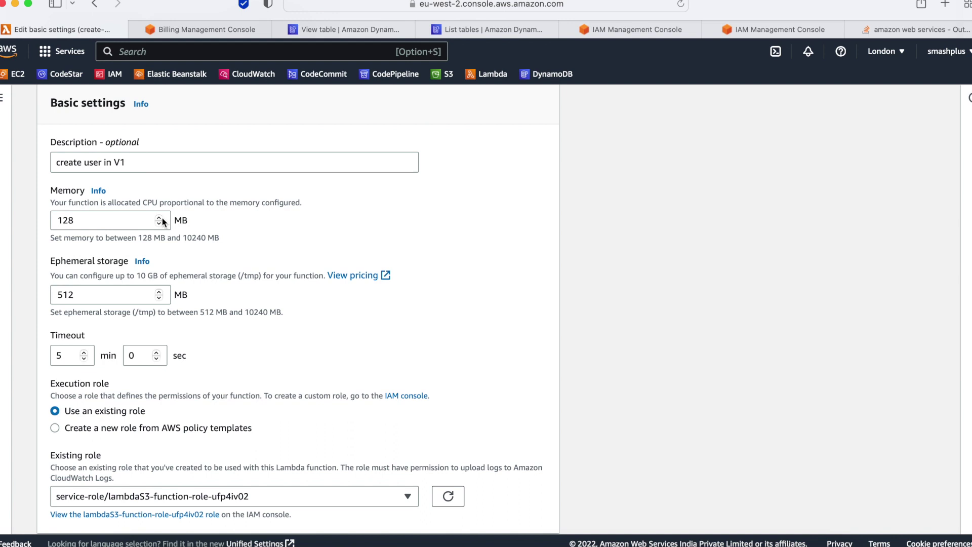
{"action": "left_click", "coordinate": [124, 222]}
{"action": "left_click_drag", "start_coordinate": [159, 221], "coordinate": [11, 219]}
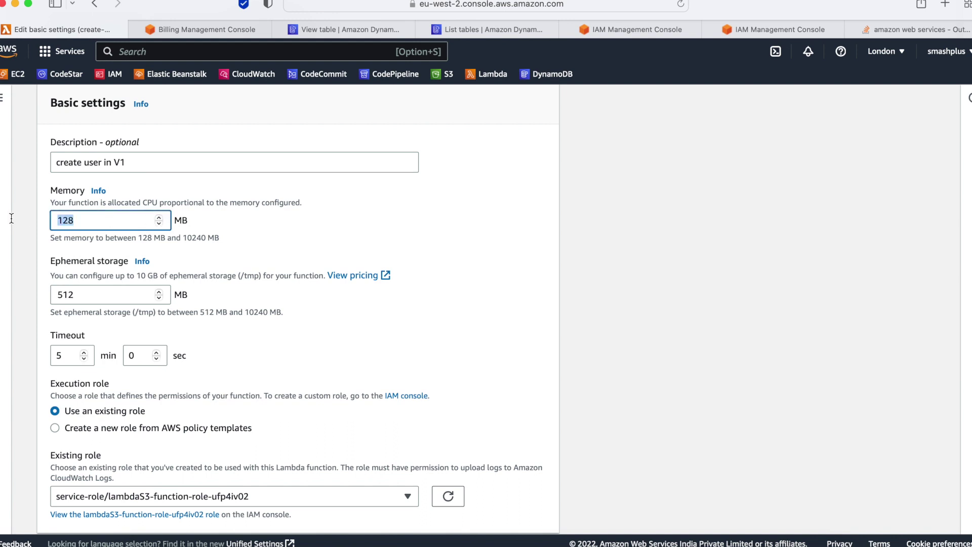
{"action": "type", "text": "256"}
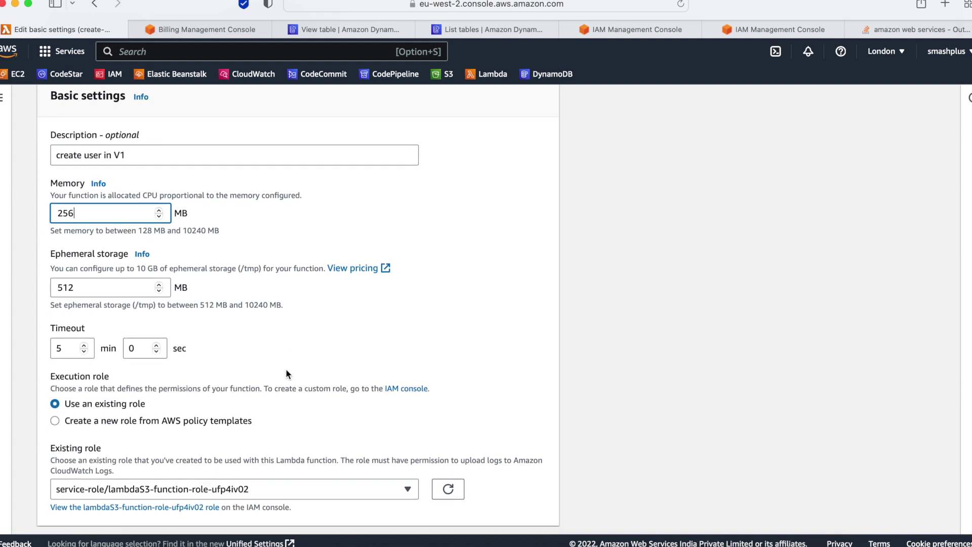
{"action": "scroll", "coordinate": [286, 370], "scroll_direction": "down", "scroll_amount": 2}
{"action": "left_click", "coordinate": [534, 511]}
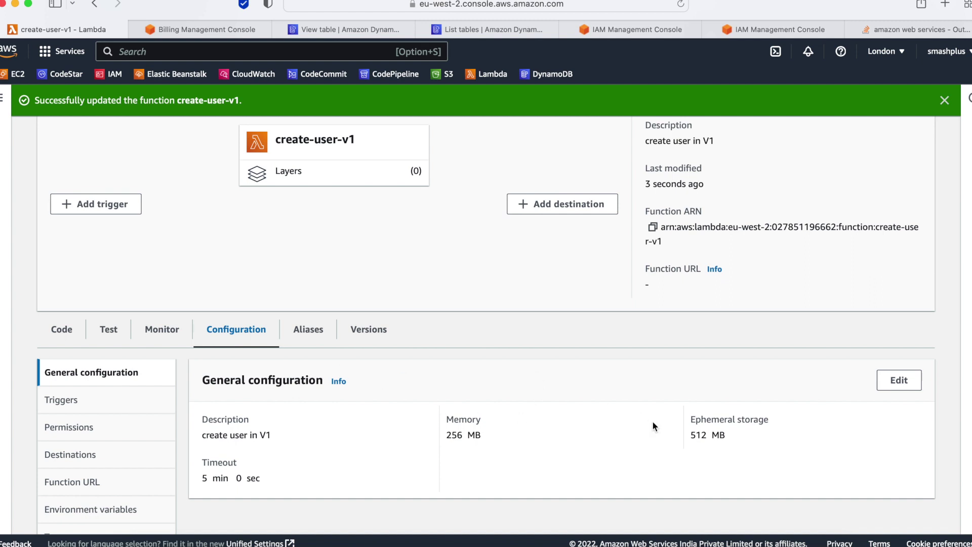
{"action": "scroll", "coordinate": [653, 427], "scroll_direction": "up", "scroll_amount": 2}
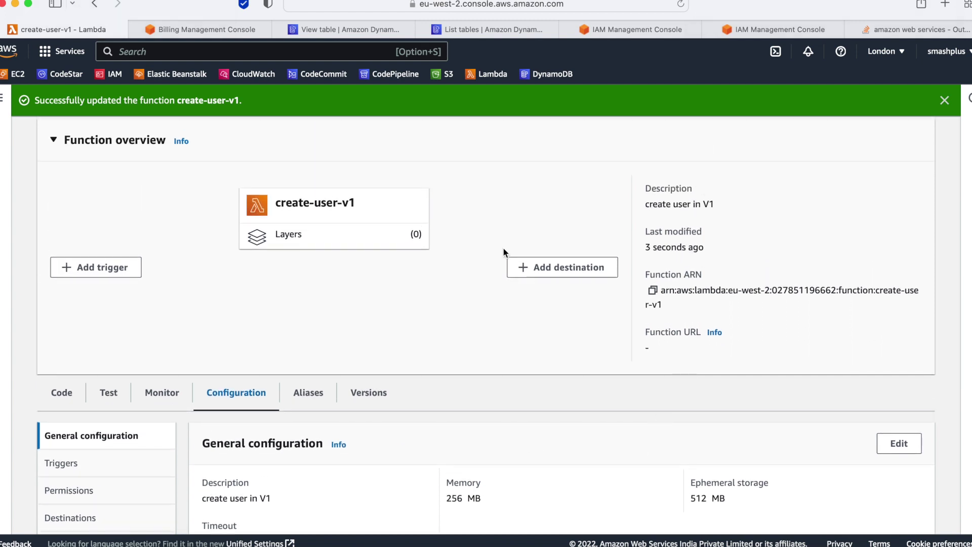
{"action": "scroll", "coordinate": [438, 257], "scroll_direction": "up", "scroll_amount": 2}
{"action": "scroll", "coordinate": [438, 257], "scroll_direction": "down", "scroll_amount": 3}
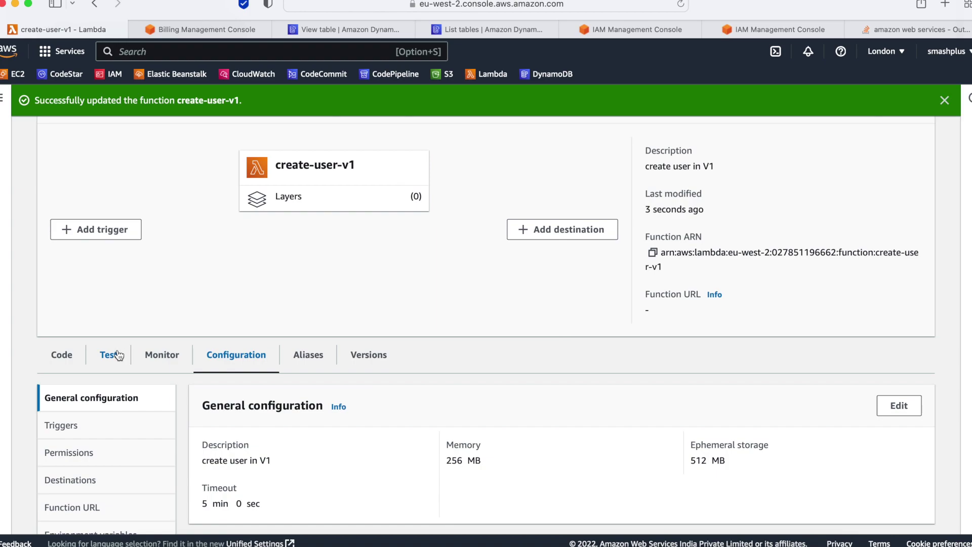
{"action": "left_click", "coordinate": [119, 356]}
{"action": "scroll", "coordinate": [403, 399], "scroll_direction": "down", "scroll_amount": 5}
{"action": "left_click", "coordinate": [694, 544]}
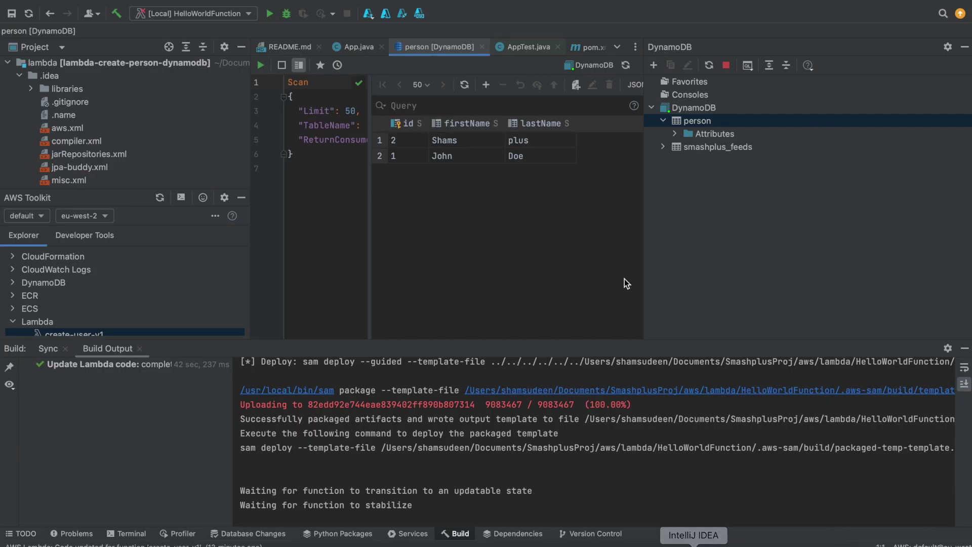
- Refresh the person DynamoDB table view to show its latest records
{"action": "left_click", "coordinate": [464, 85]}
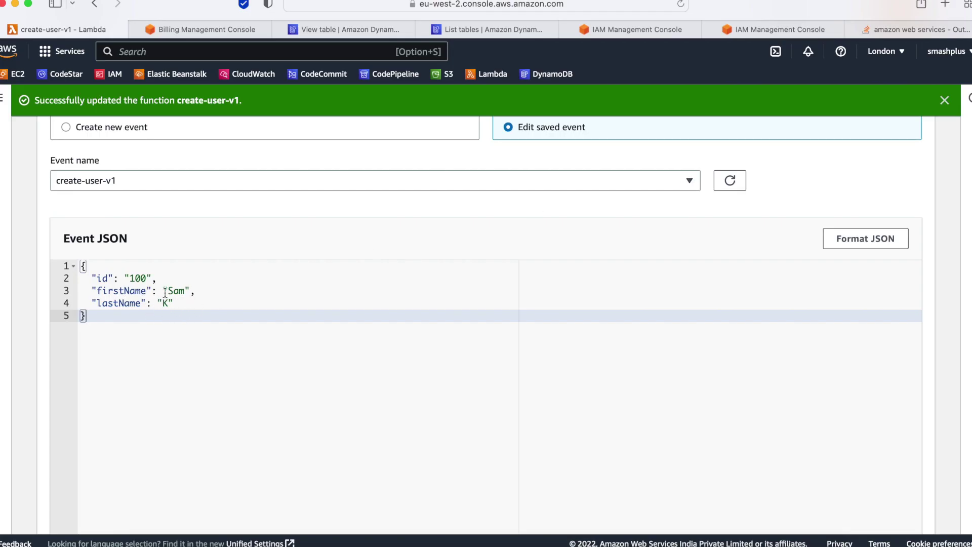
- Change the test event to id 201 and firstName GEORGE, then run it
{"action": "left_click", "coordinate": [131, 279]}
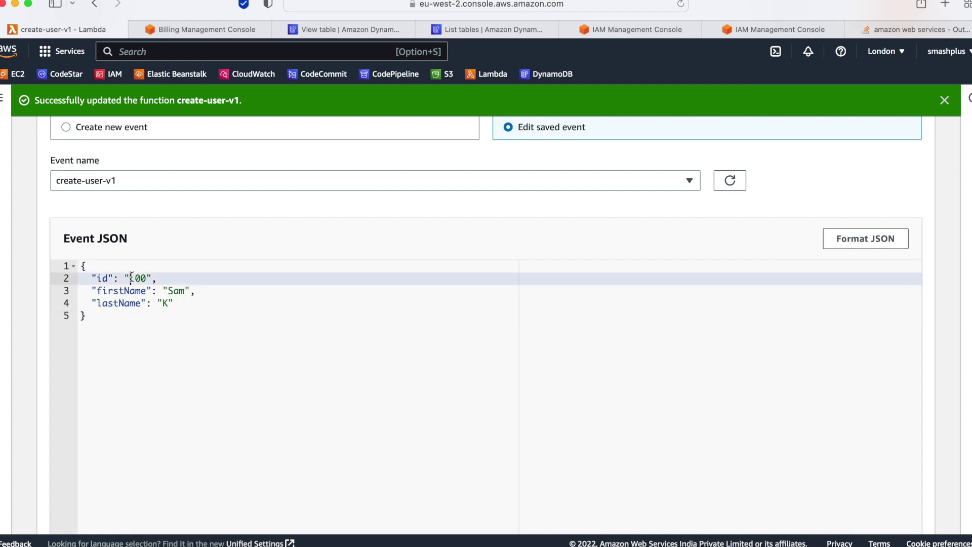
{"action": "key", "text": "Delete"}
{"action": "type", "text": "20"}
{"action": "double_click", "coordinate": [176, 291]}
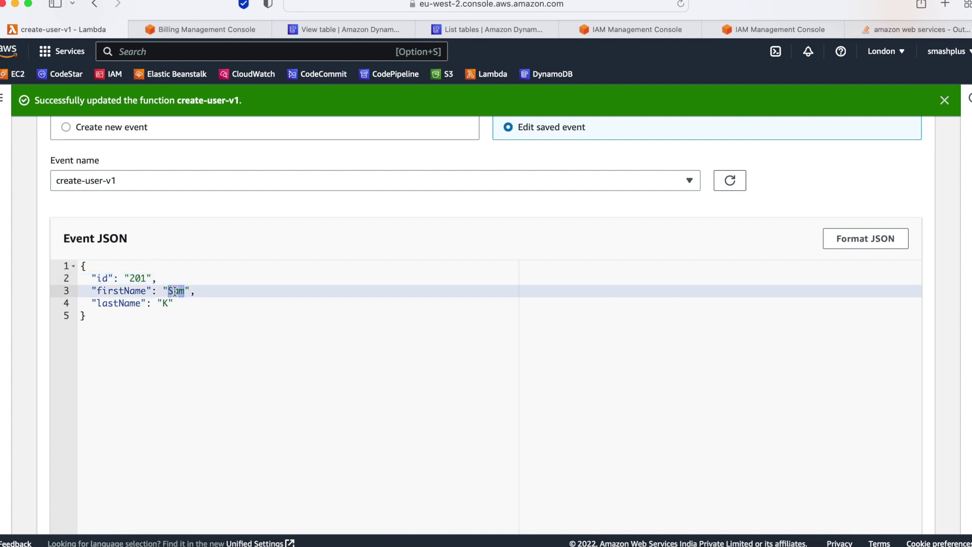
{"action": "type", "text": "GEORGE"}
{"action": "scroll", "coordinate": [749, 324], "scroll_direction": "up", "scroll_amount": 2}
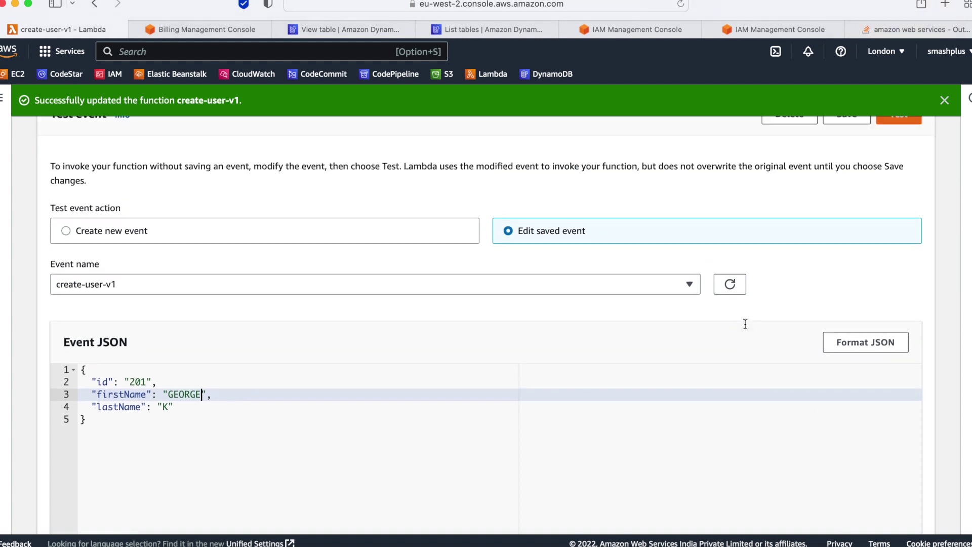
{"action": "scroll", "coordinate": [745, 323], "scroll_direction": "up", "scroll_amount": 3}
{"action": "left_click", "coordinate": [897, 262]}
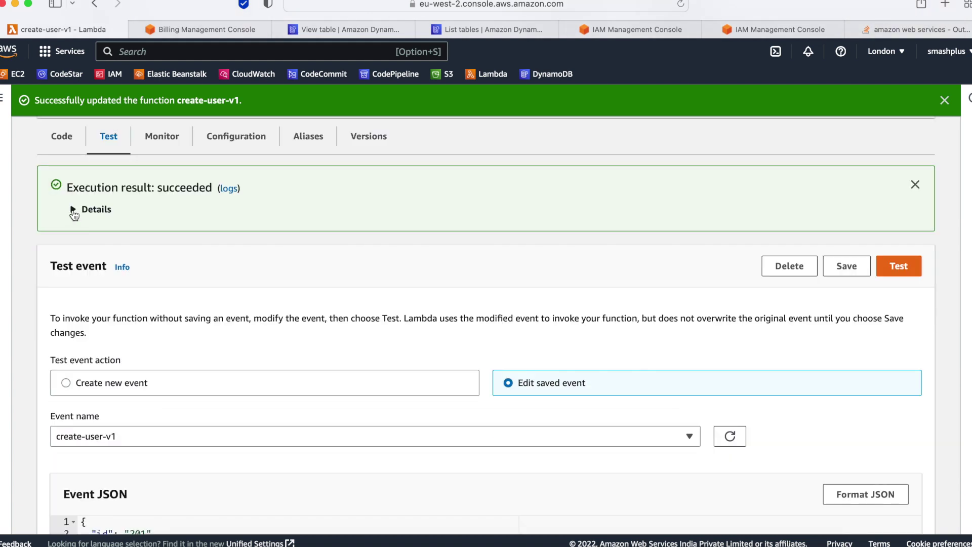
{"action": "left_click", "coordinate": [76, 209]}
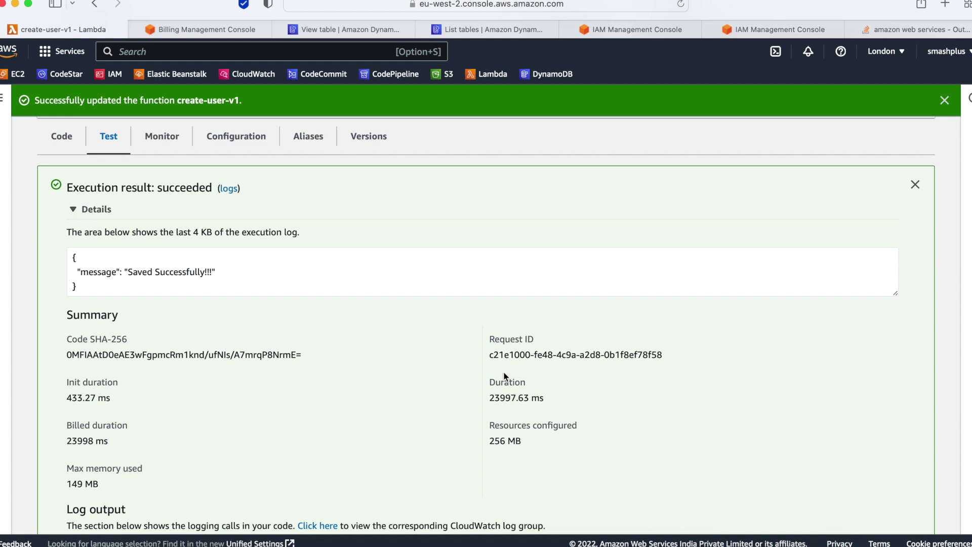
{"action": "scroll", "coordinate": [551, 390], "scroll_direction": "down", "scroll_amount": 3}
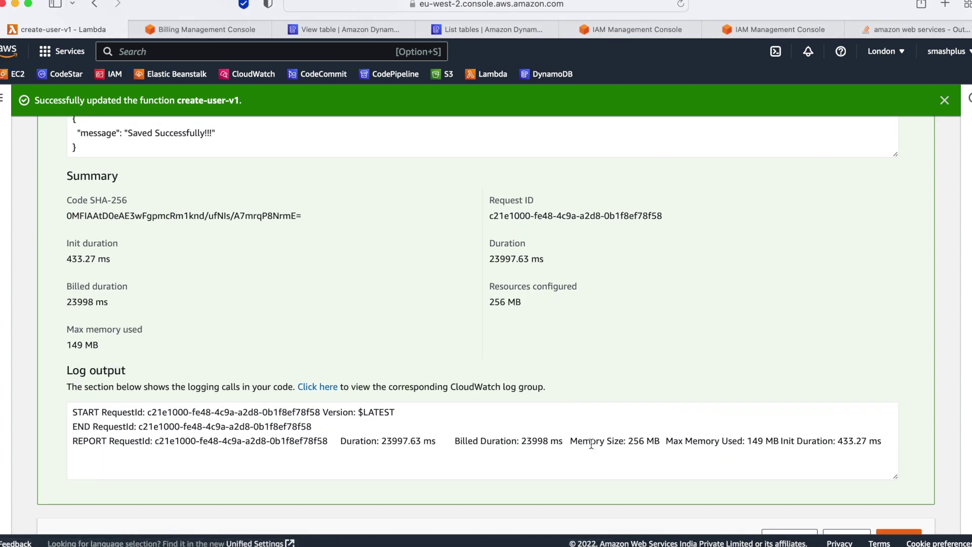
{"action": "left_click", "coordinate": [693, 545]}
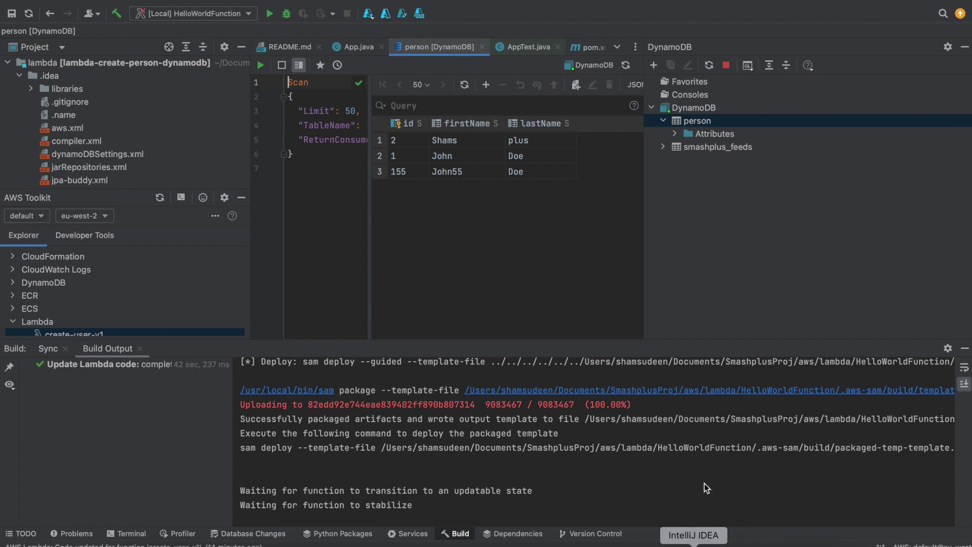
{"action": "left_click", "coordinate": [466, 84]}
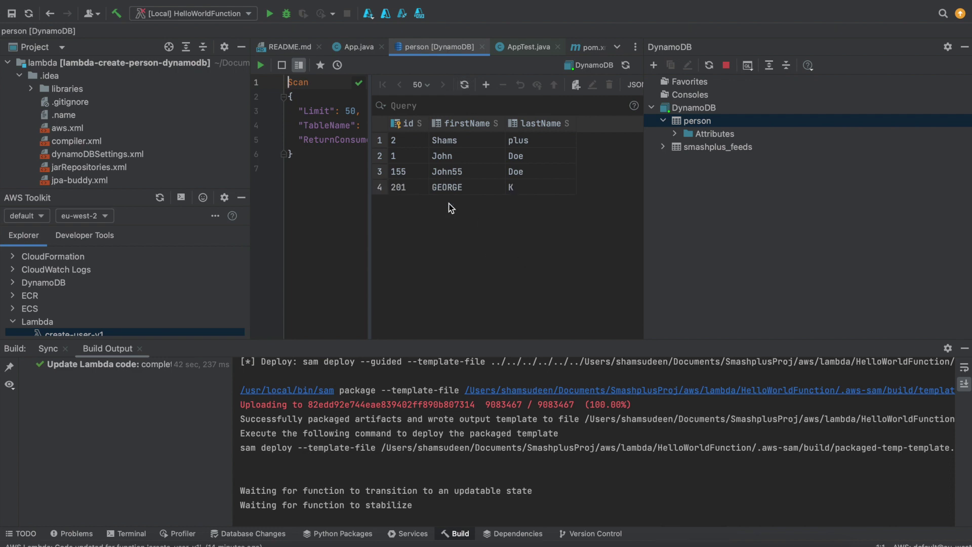